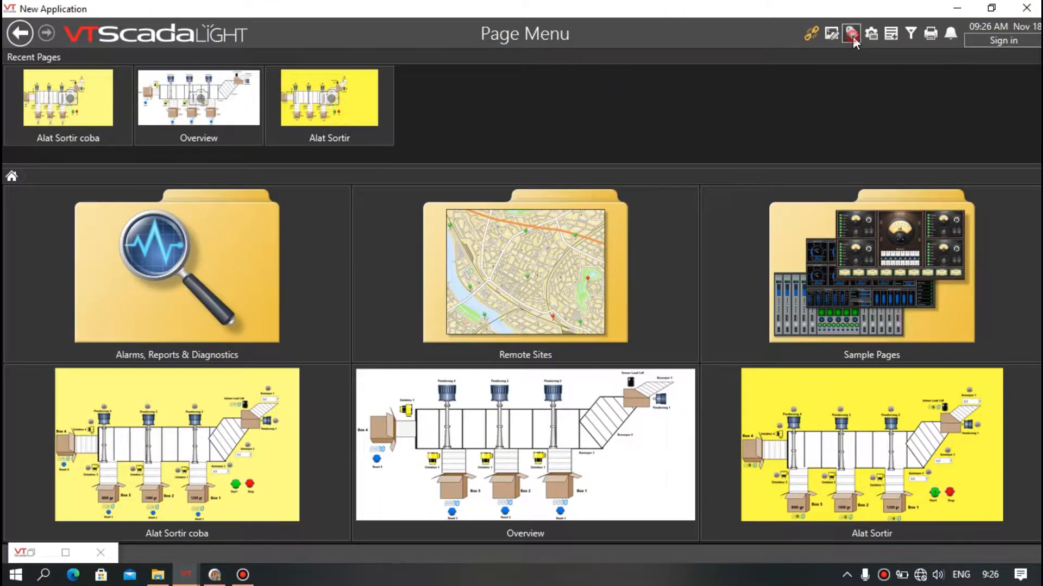
Open the Tag Browser and review the IsBox1 tag's scaling properties.
left_click(851, 34)
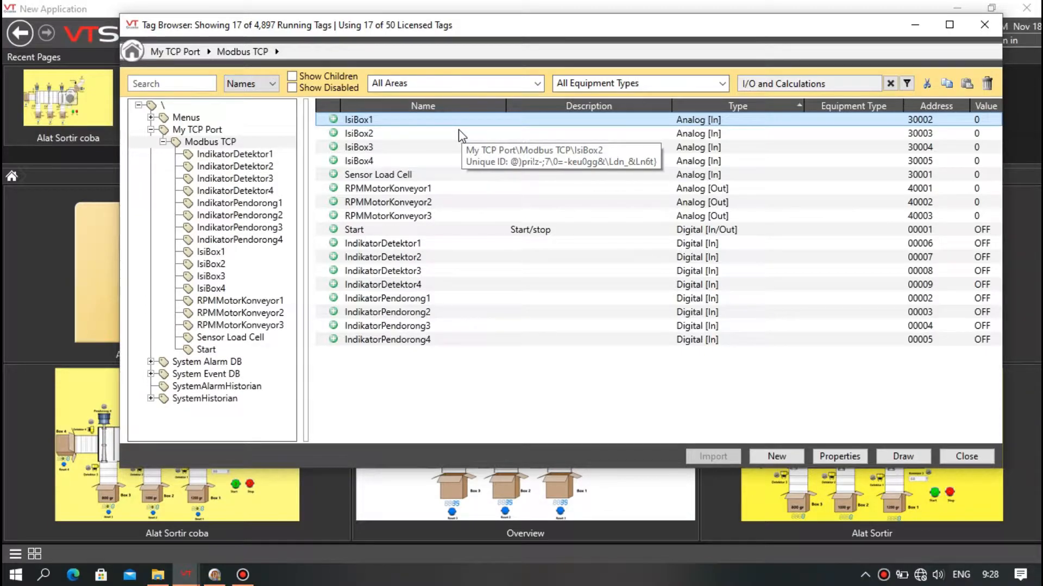
double_click(467, 119)
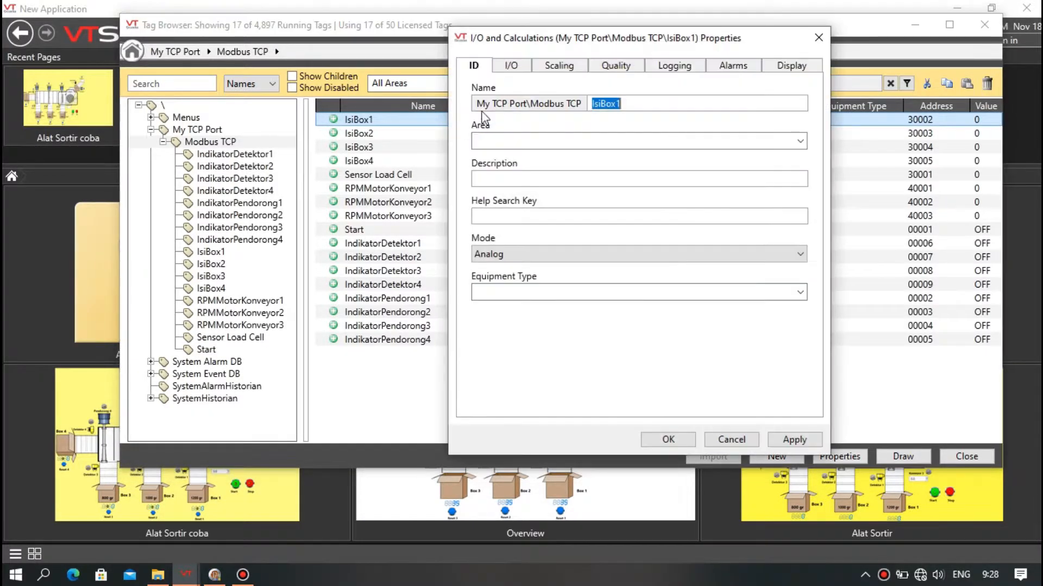
left_click(550, 64)
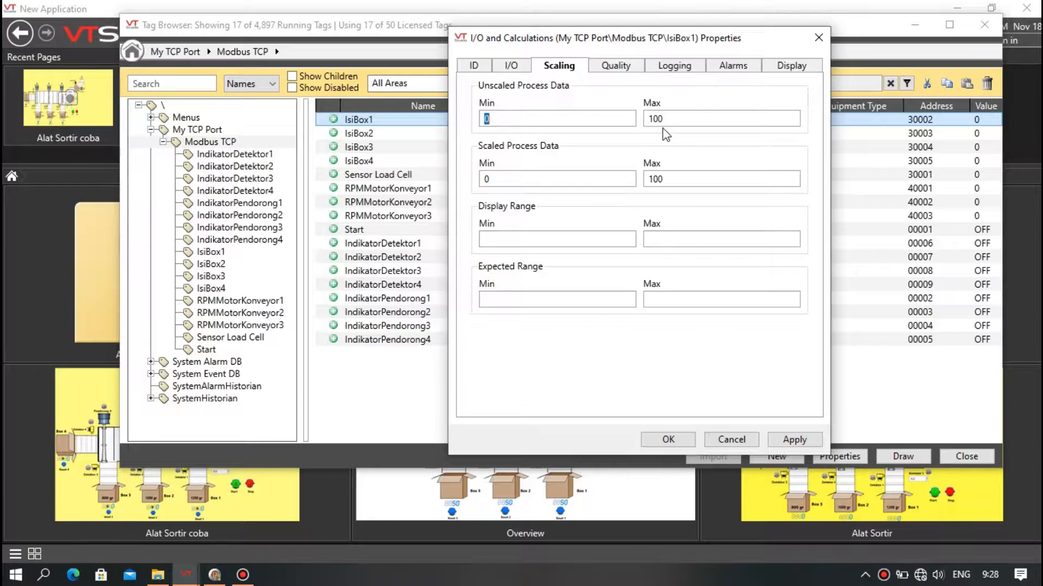
left_click(619, 121)
left_click(818, 38)
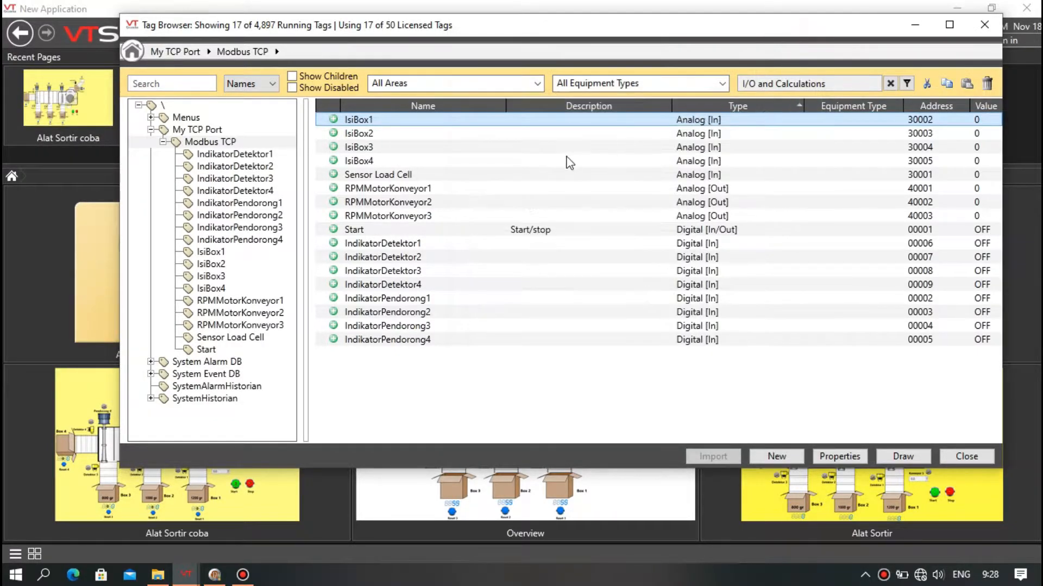
Inspect the Sensor Load Cell tag's scaling, display and alarm properties.
left_click(404, 177)
double_click(404, 175)
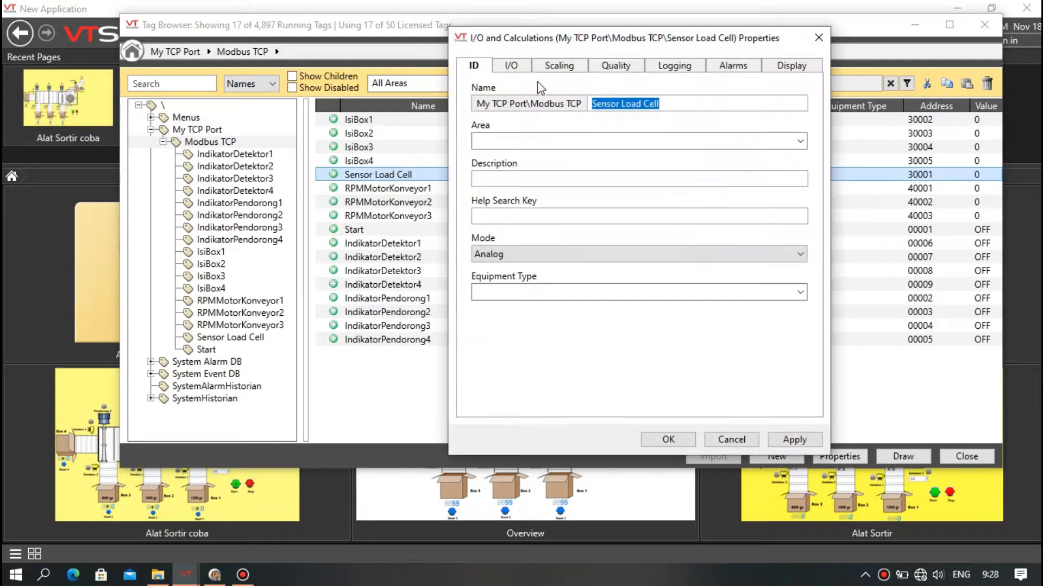
left_click(552, 68)
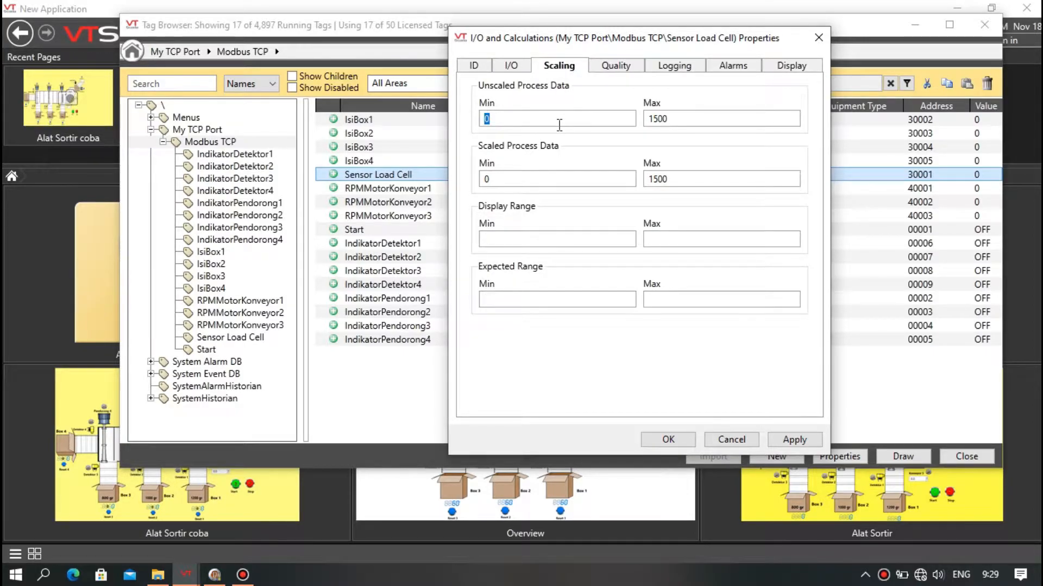
left_click(791, 68)
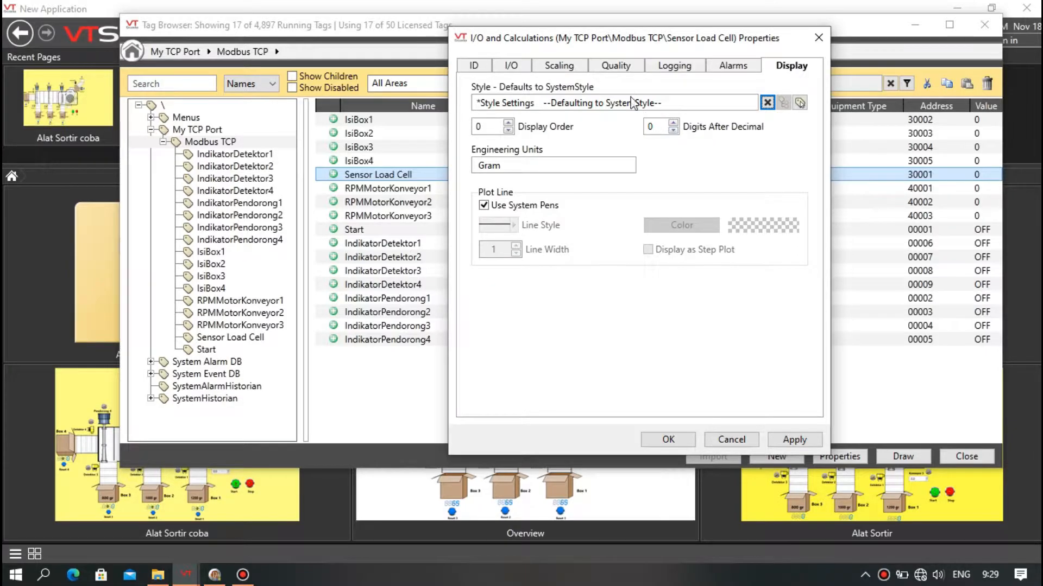
left_click(724, 69)
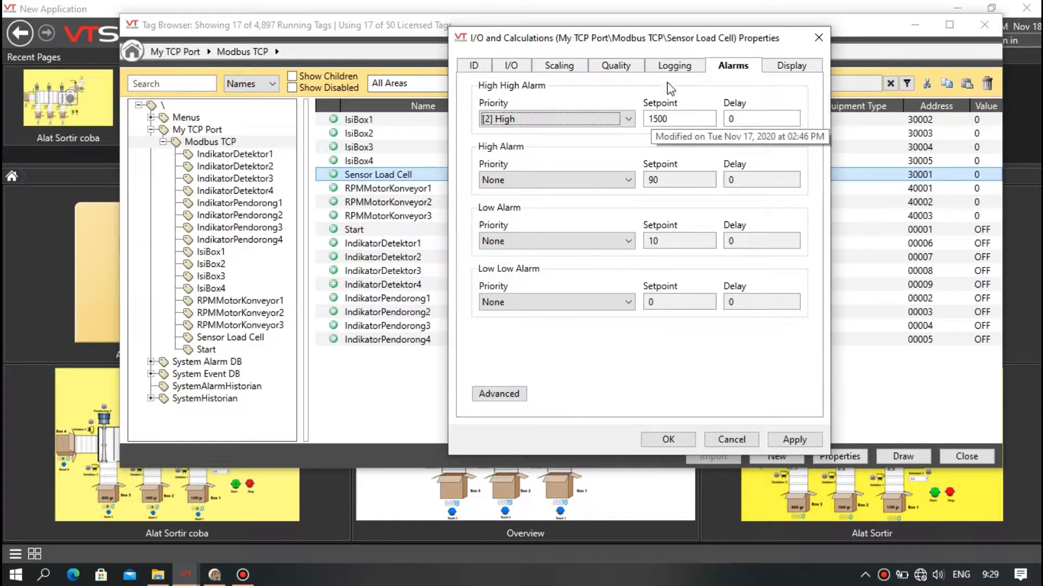
left_click_drag(682, 46, 697, 51)
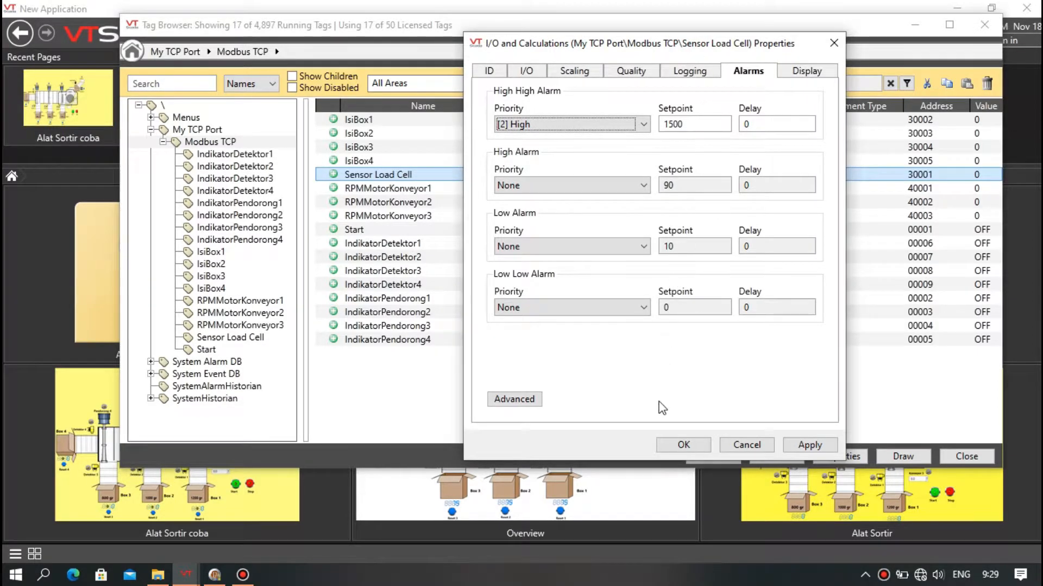
left_click(682, 445)
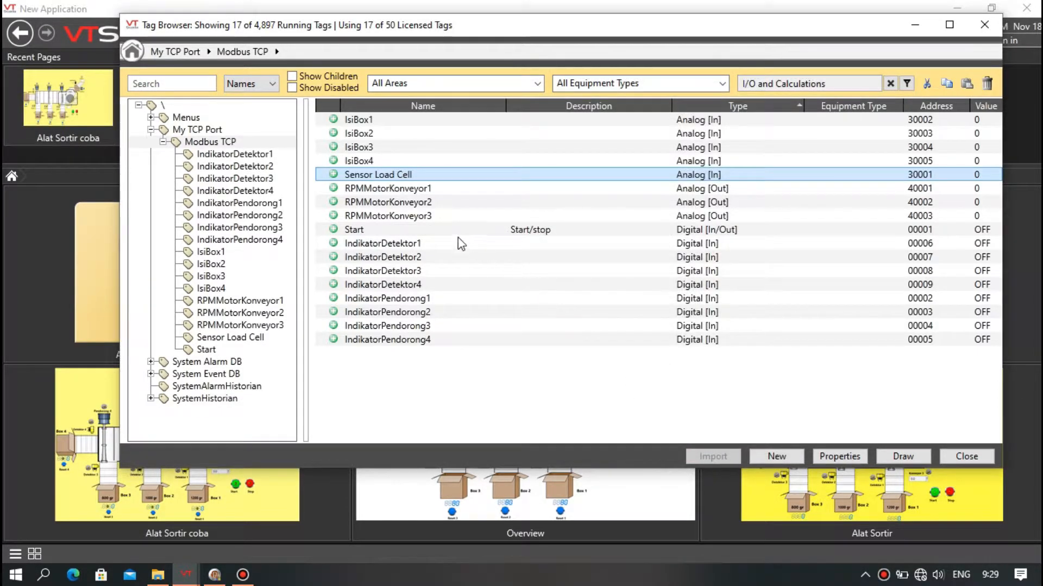
Inspect the RPMMotorKonveyor2 tag's scaling and display properties.
double_click(423, 203)
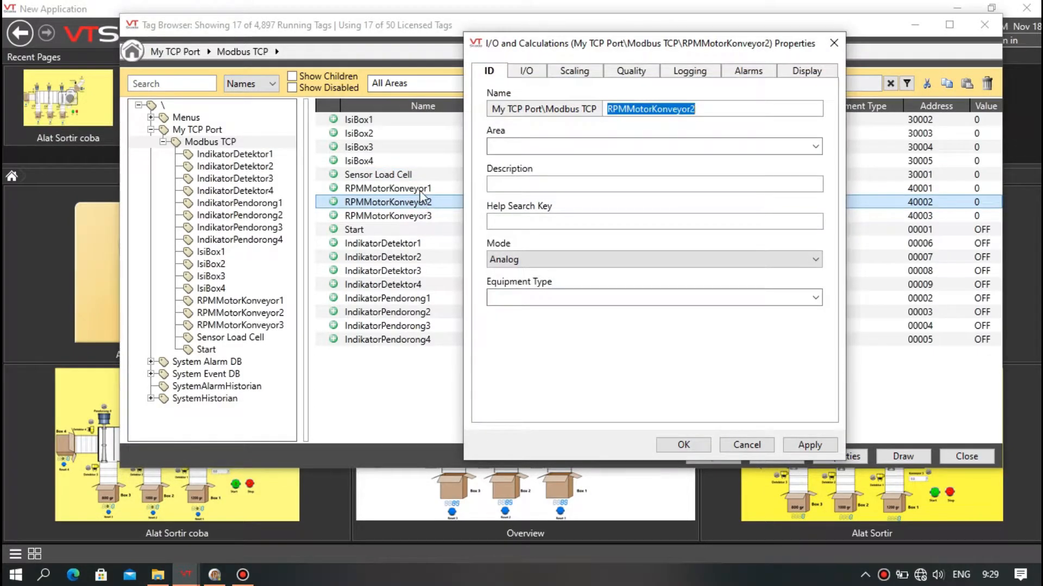
left_click(564, 76)
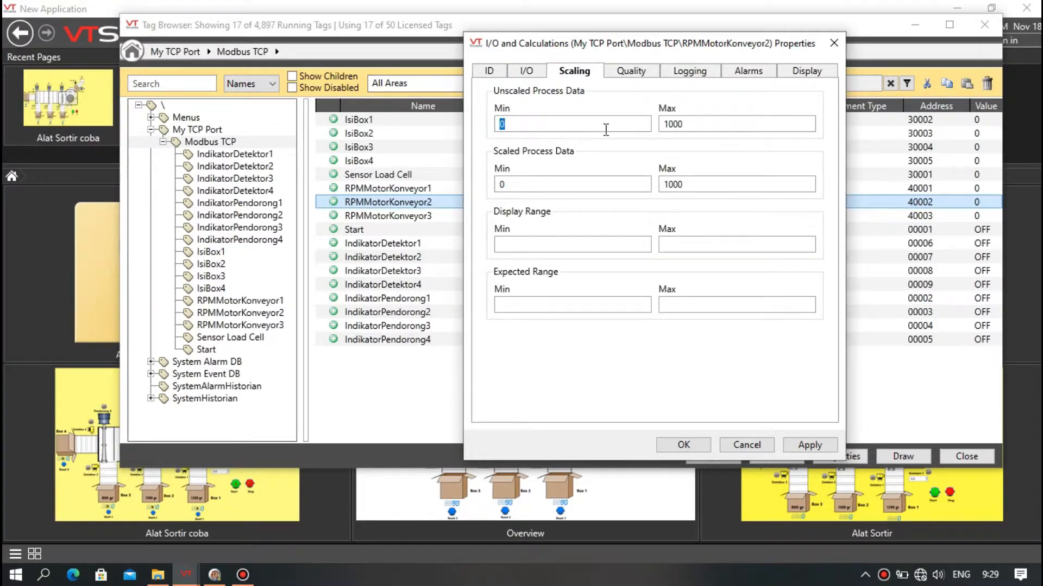
left_click(795, 73)
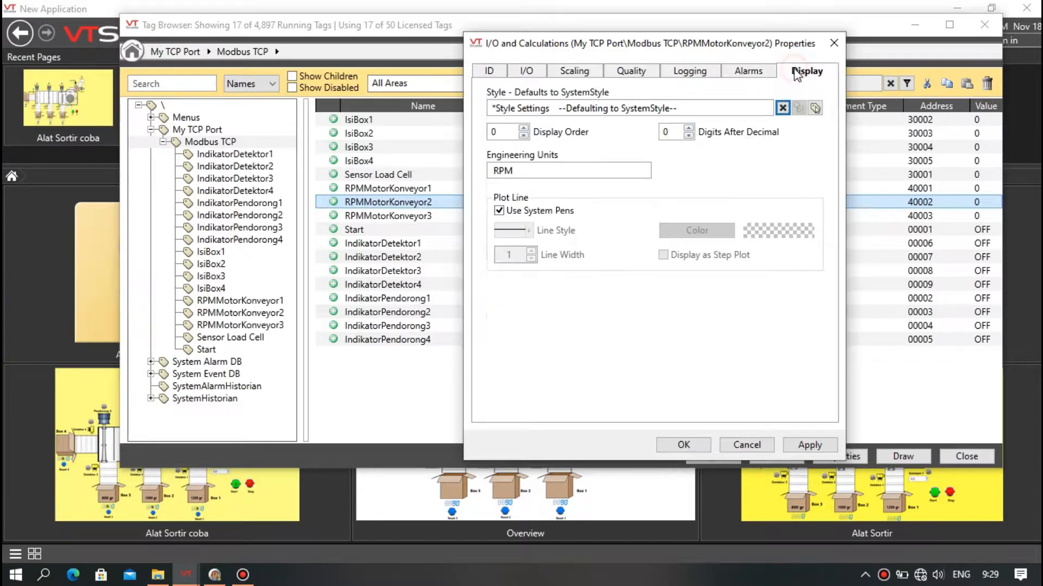
left_click(834, 43)
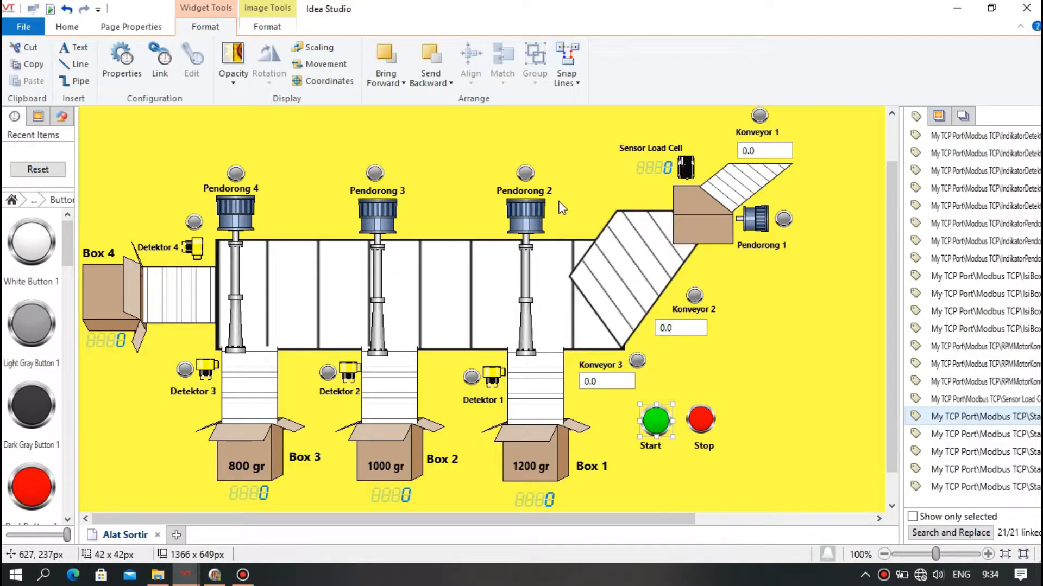
Check the tag links of the Sensor Load Cell display and the Start push button on the page.
left_click(644, 168)
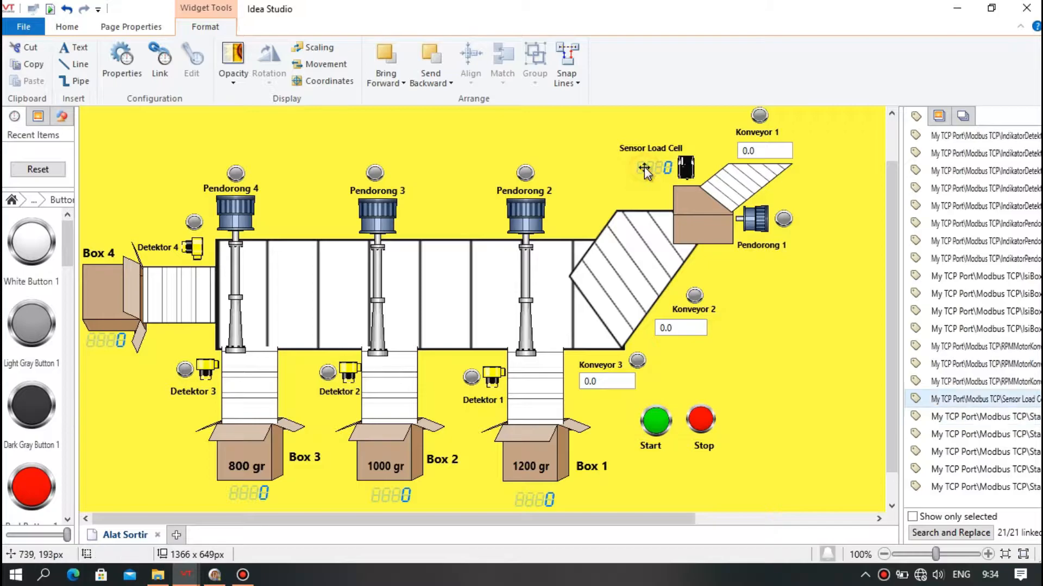
double_click(644, 169)
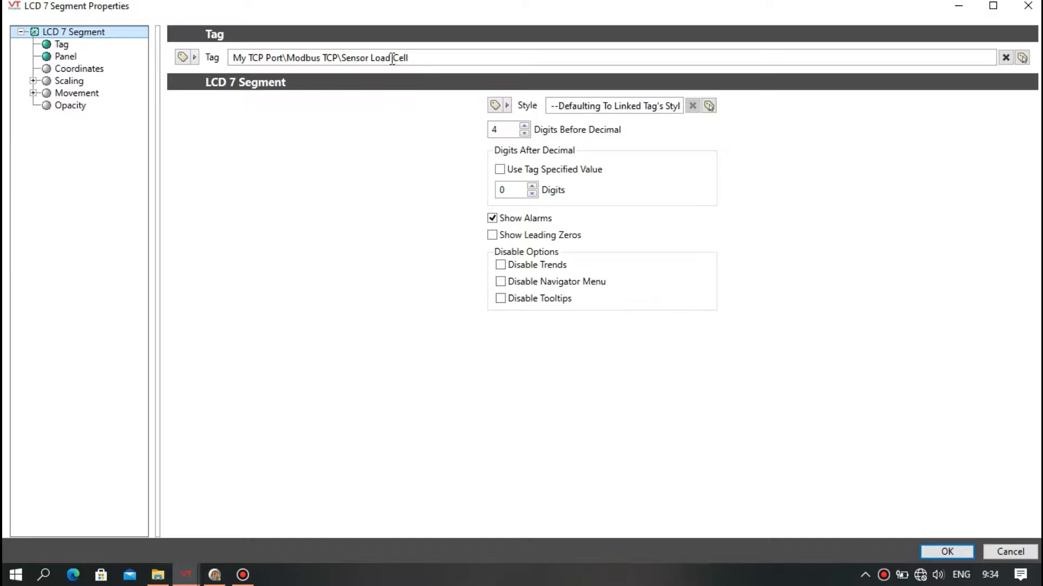
left_click(957, 552)
left_click(656, 429)
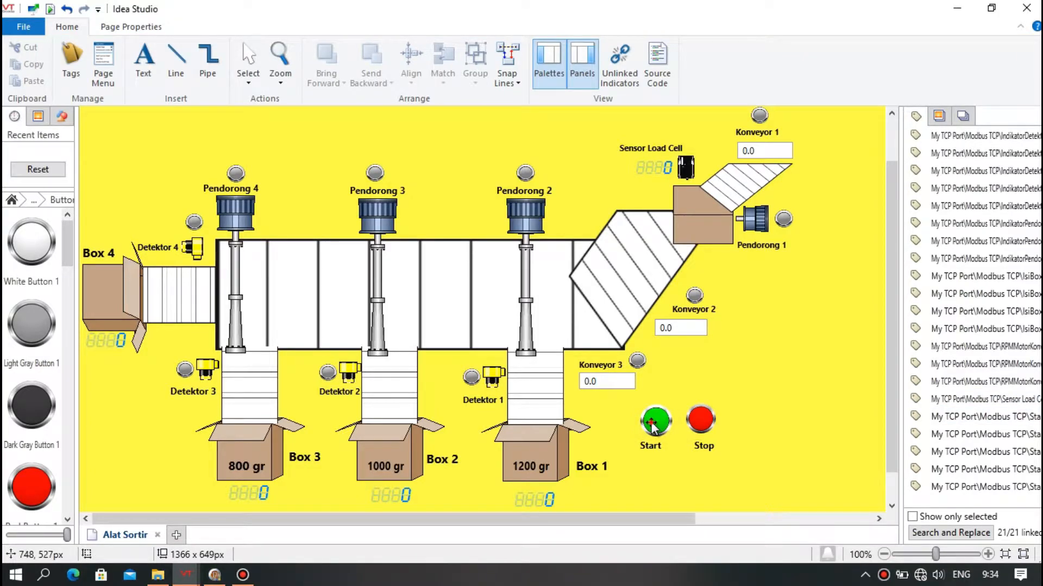
double_click(655, 427)
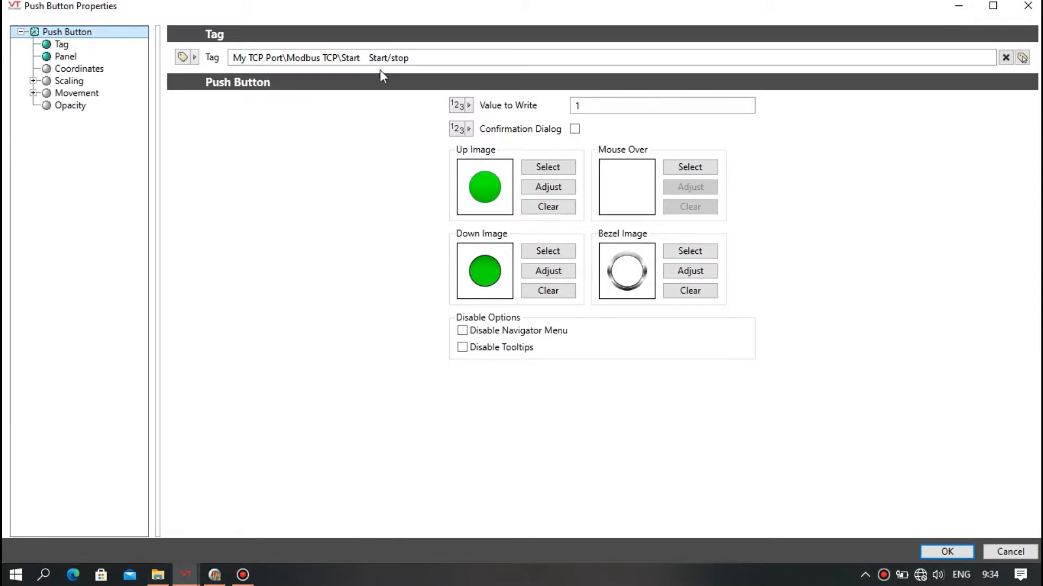
left_click(952, 549)
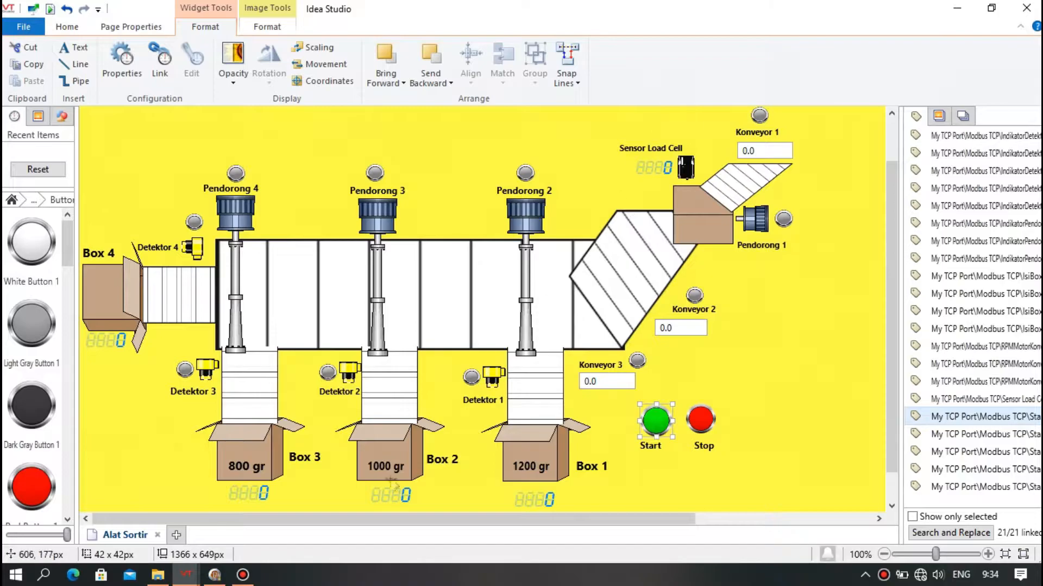
Switch to the running application window and restore it to a smaller size.
mouse_move(186, 579)
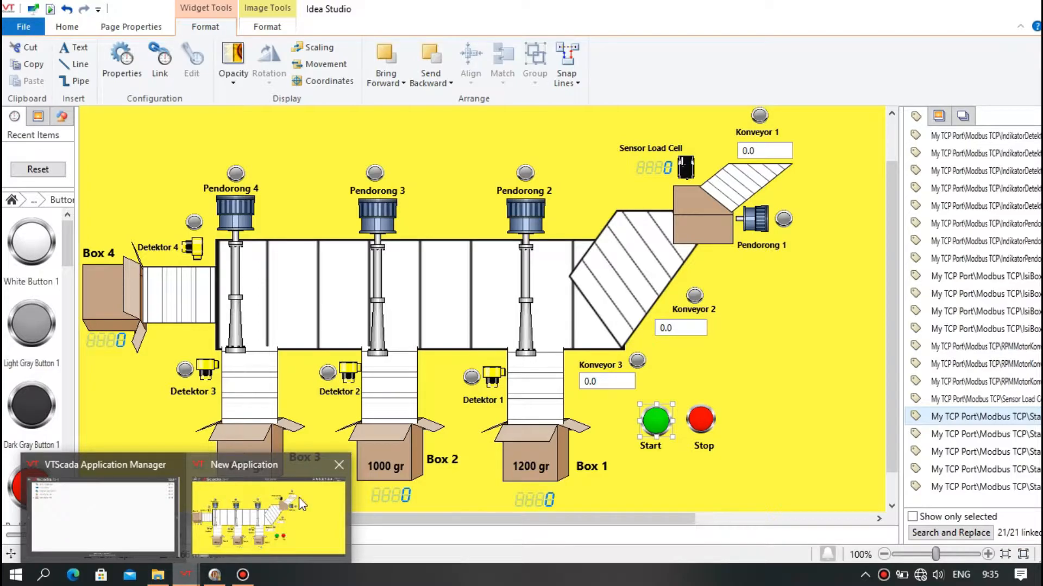
left_click(50, 10)
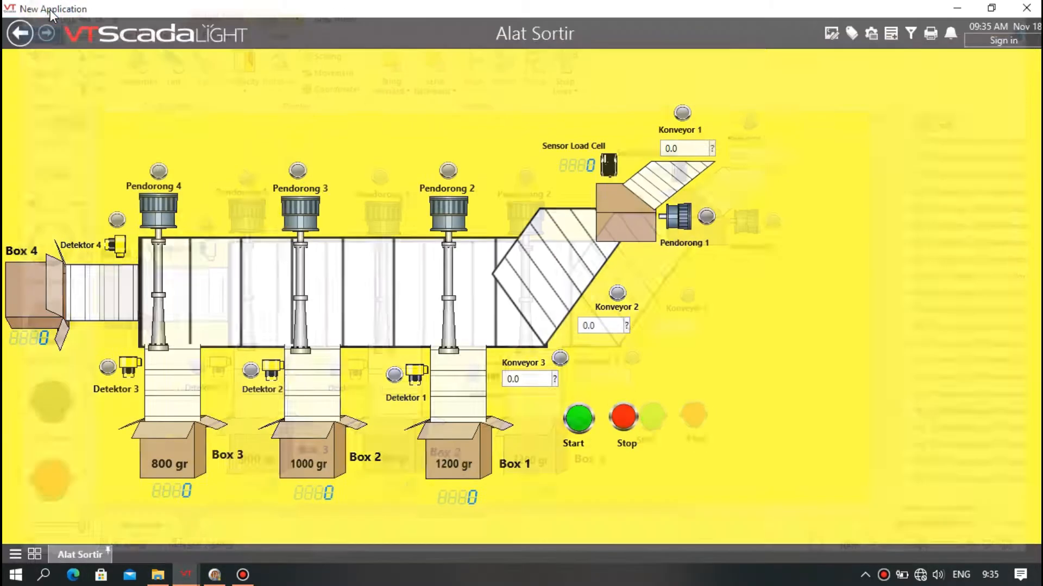
left_click(990, 8)
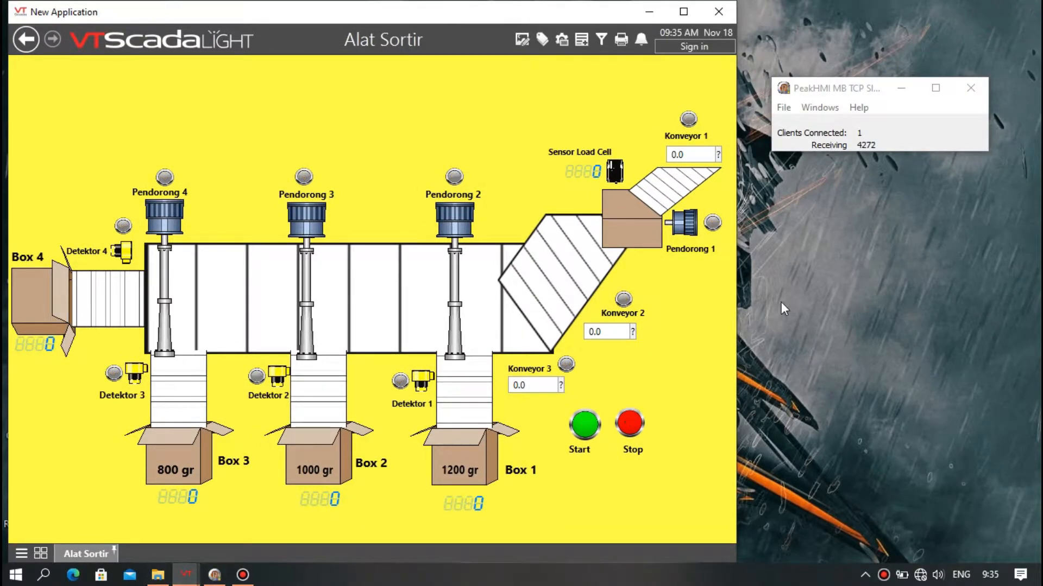
Open the Modbus slave simulator's data monitor for slave ID 1 and place it beside the application.
left_click(820, 107)
left_click(842, 142)
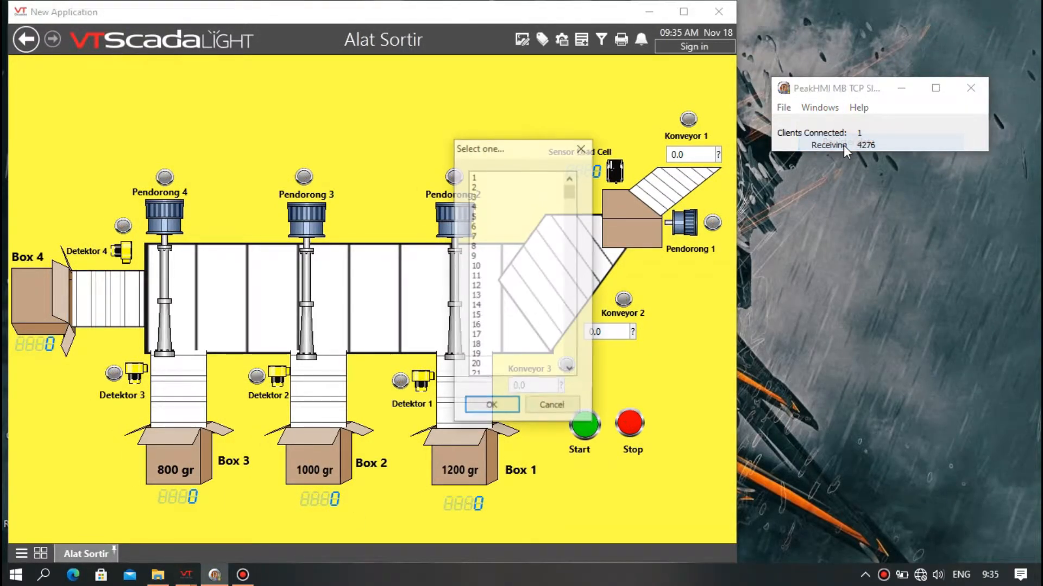
double_click(475, 178)
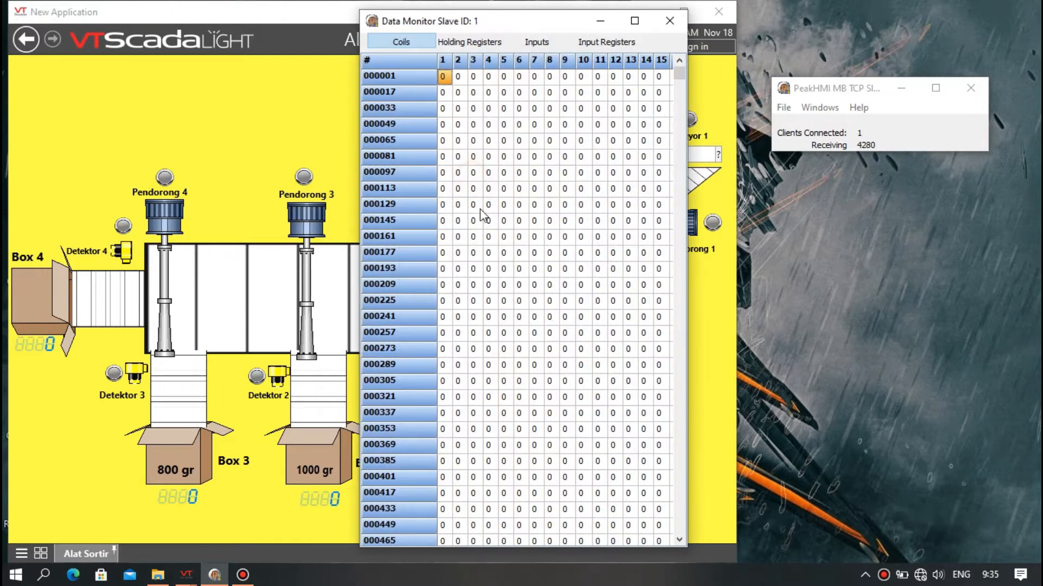
left_click_drag(488, 29, 869, 24)
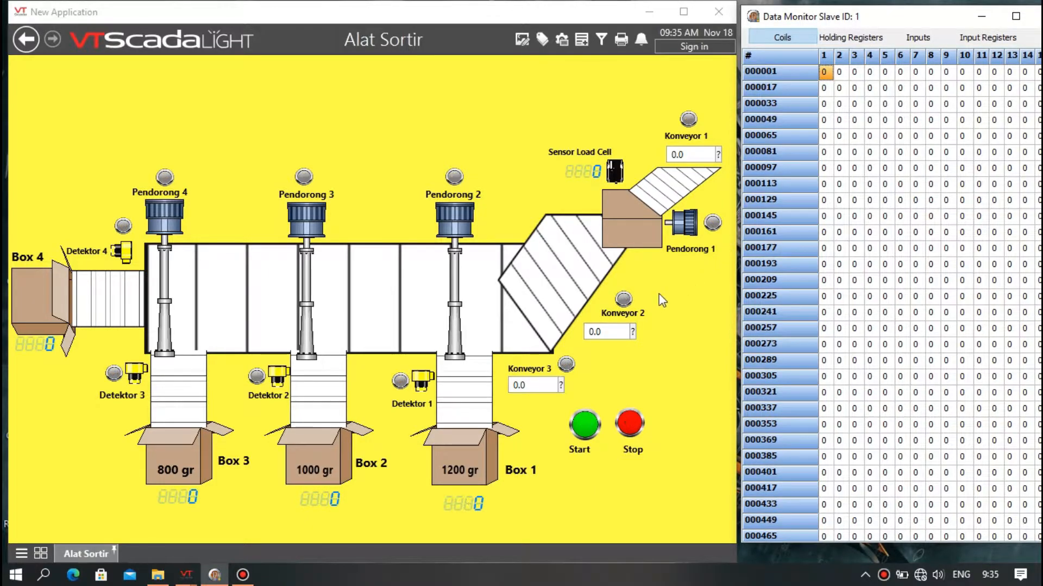
Start the sorting line and show the simulator's holding registers.
left_click(591, 429)
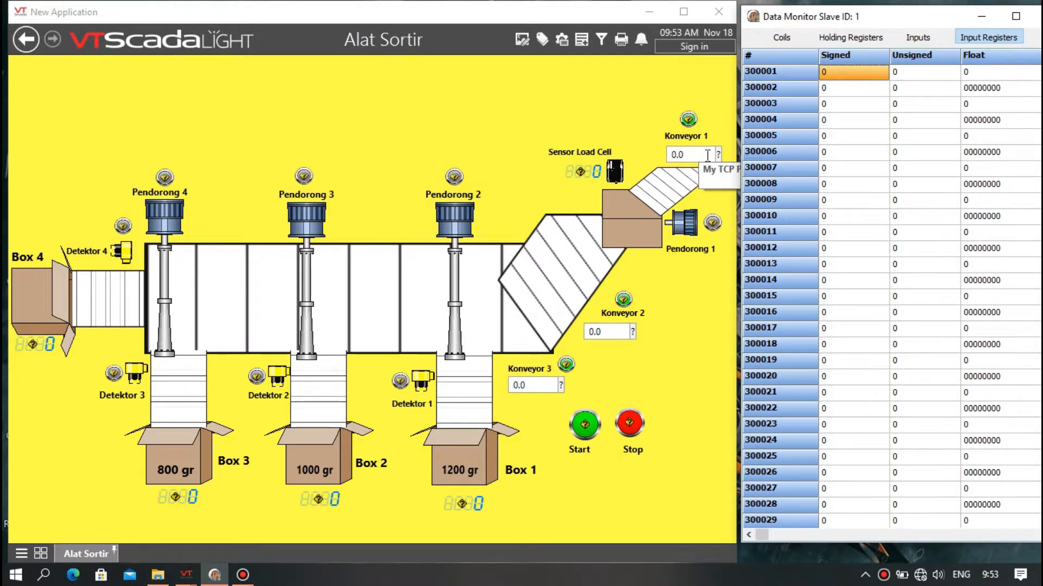
left_click(842, 39)
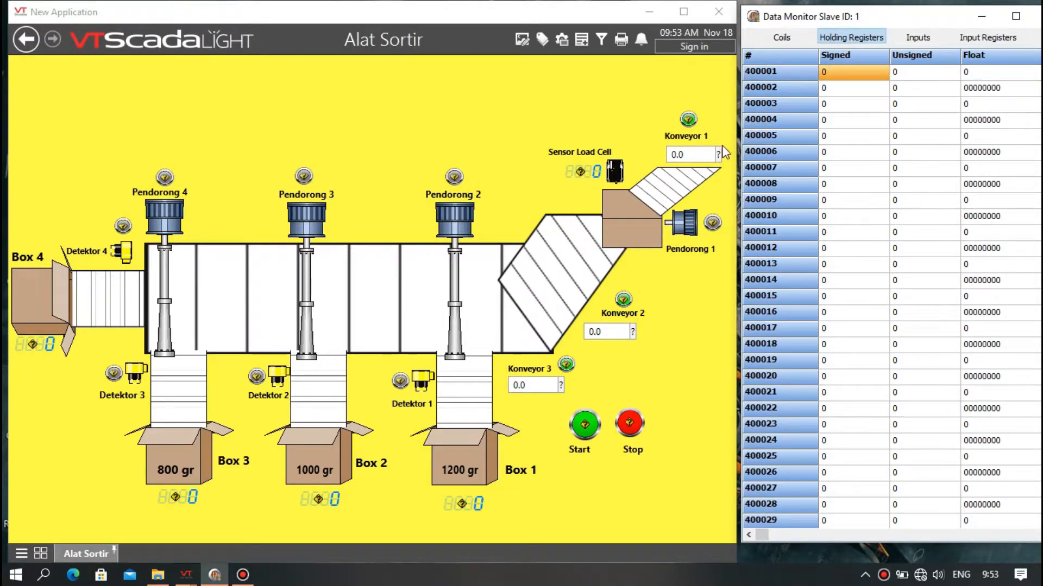
Set the Konveyor 1 and Konveyor 2 speed values to 1000.
left_click(689, 154)
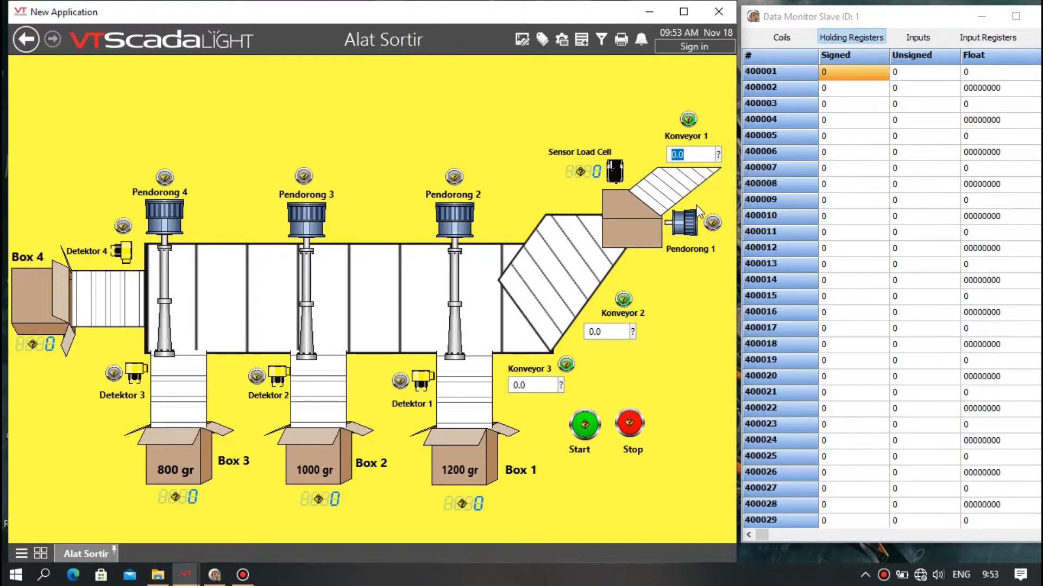
type("1000")
key("Return")
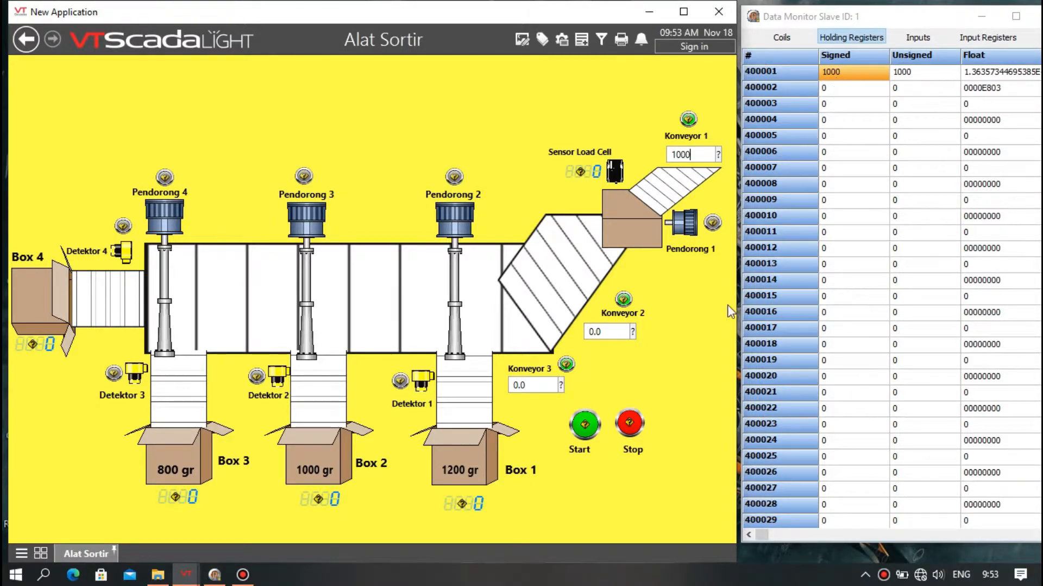
left_click(616, 334)
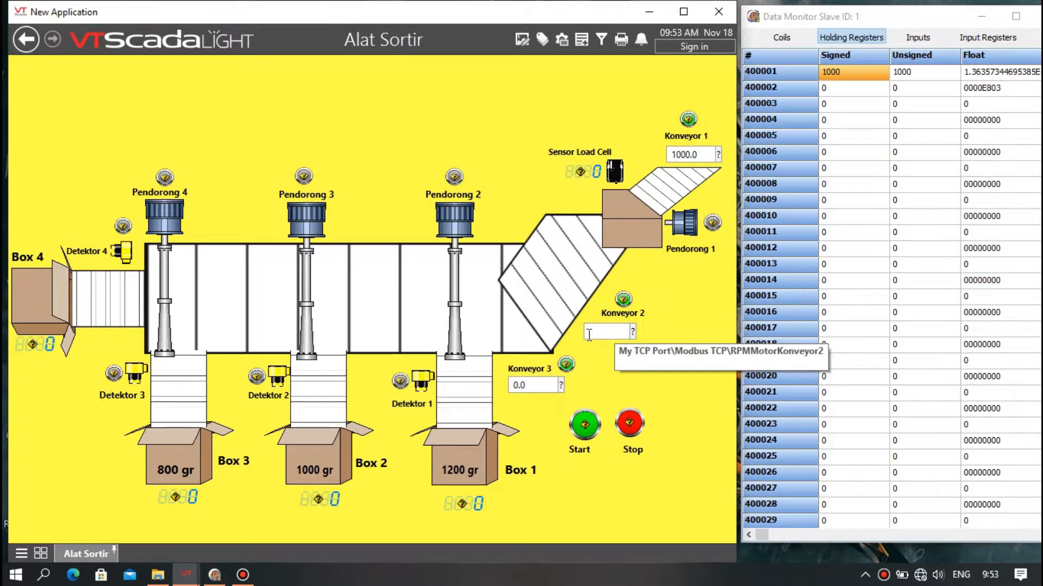
type("1000")
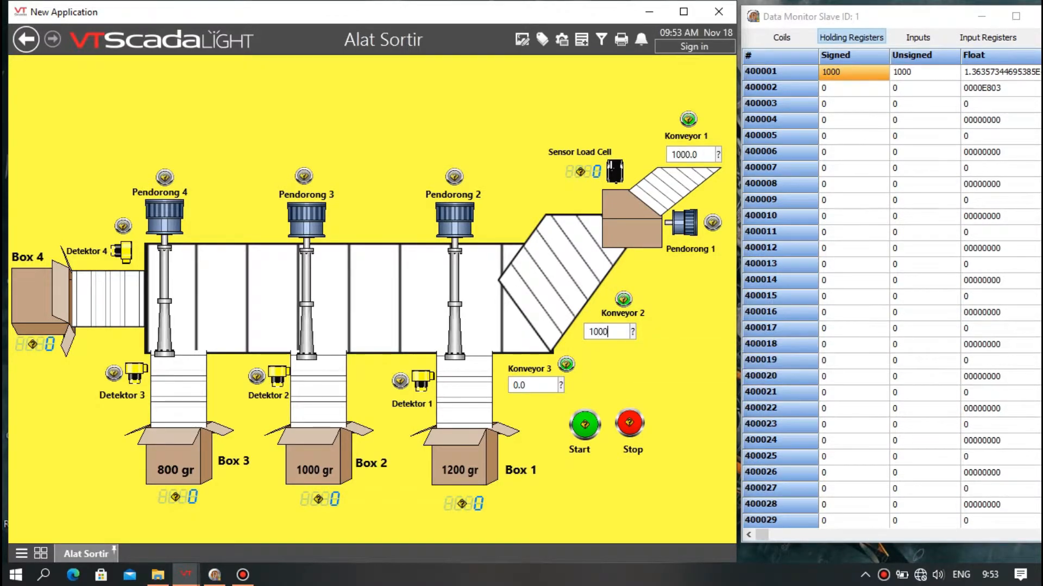
key("Return")
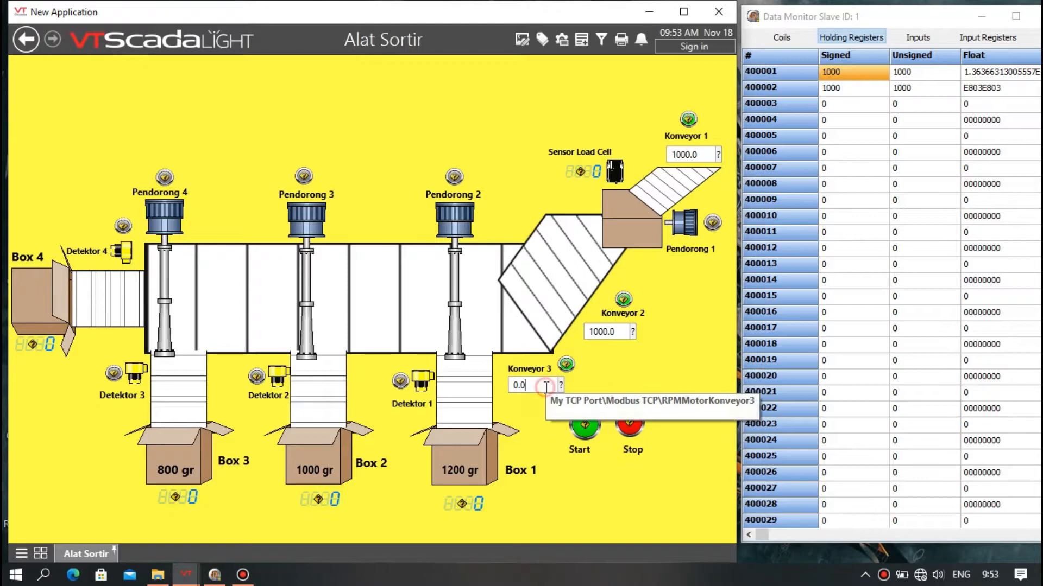
Set the Konveyor 3 speed value to 1000.
left_click(513, 385)
key("BackSpace")
type("1000")
key("Return")
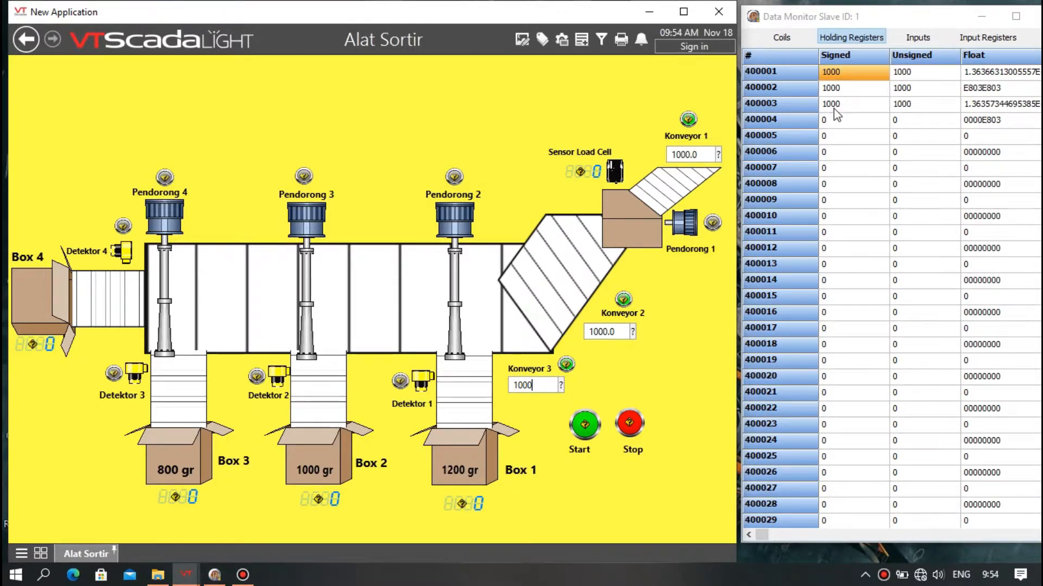
key("Return")
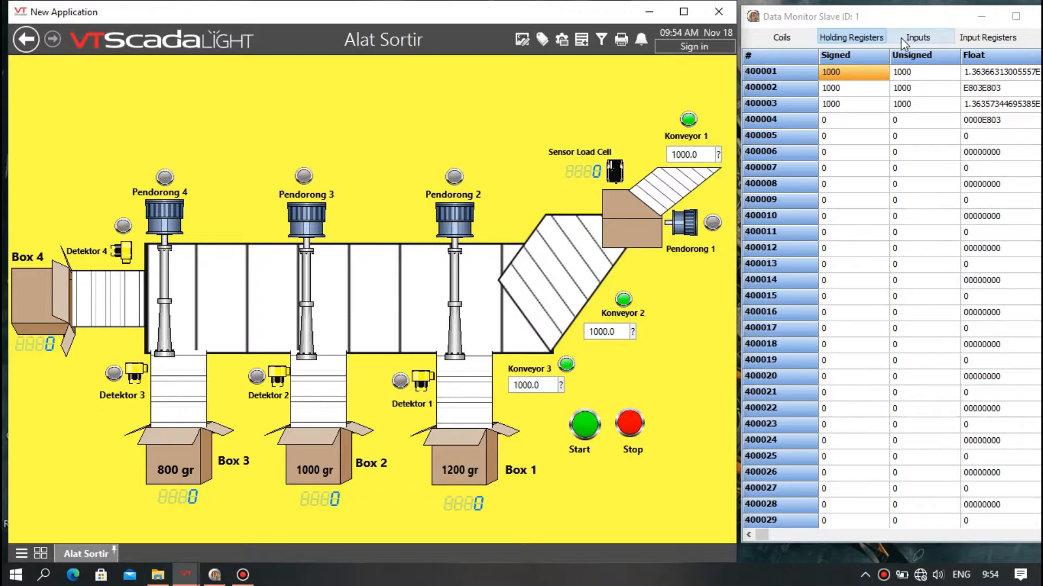
Set input register 300001 (Sensor Load Cell) in the simulator to 1200.
left_click(967, 38)
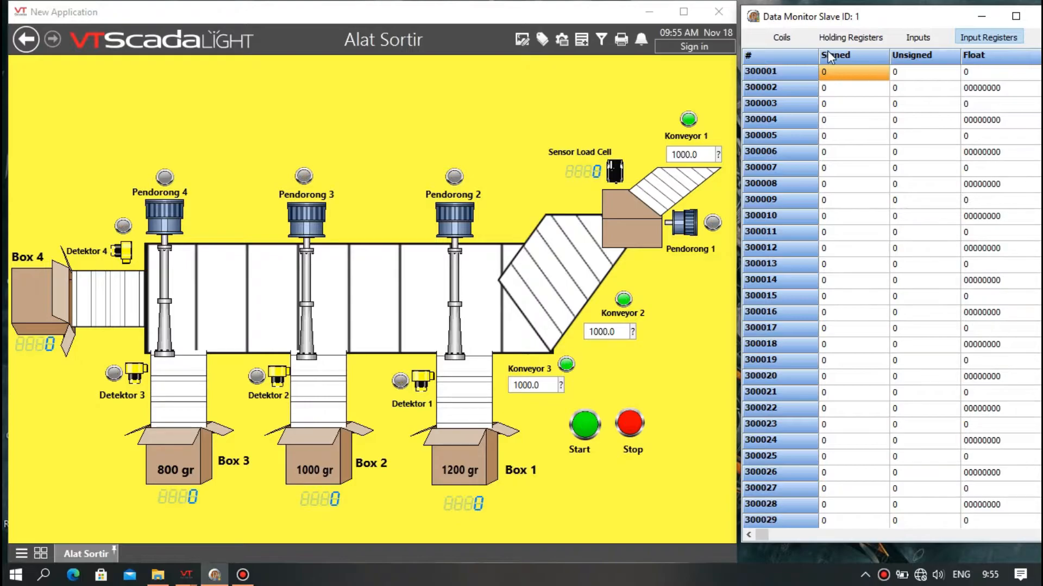
double_click(860, 74)
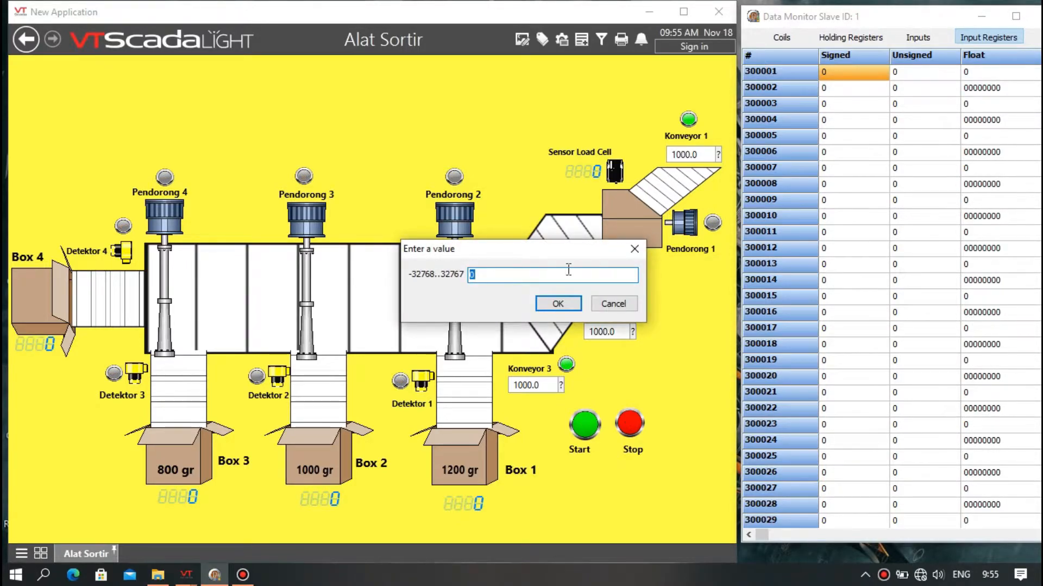
key("BackSpace")
type("1200")
left_click(558, 304)
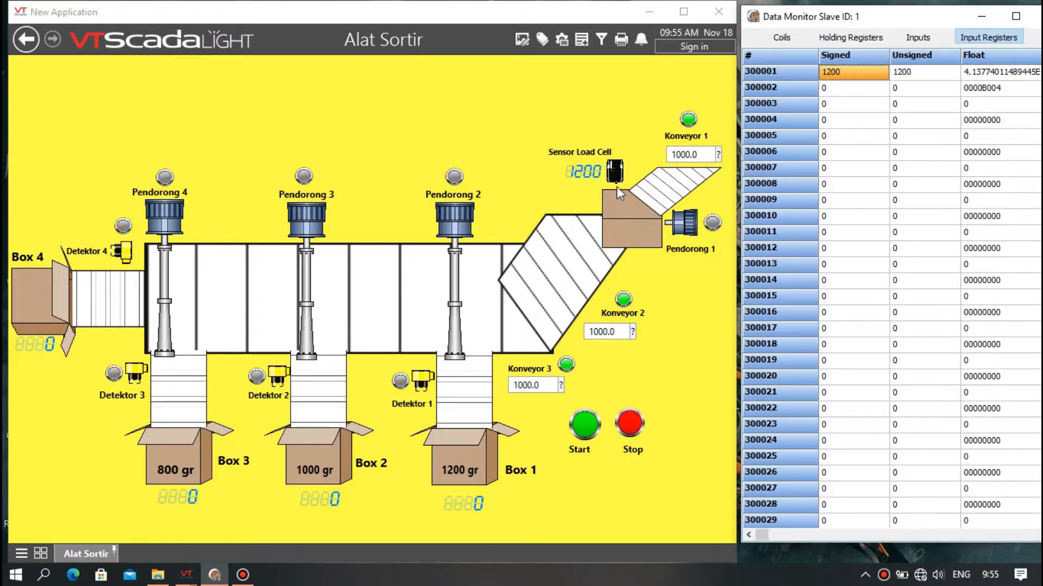
Switch on coils 2, 3 and 6 in the simulator's coil table.
left_click(793, 39)
double_click(838, 72)
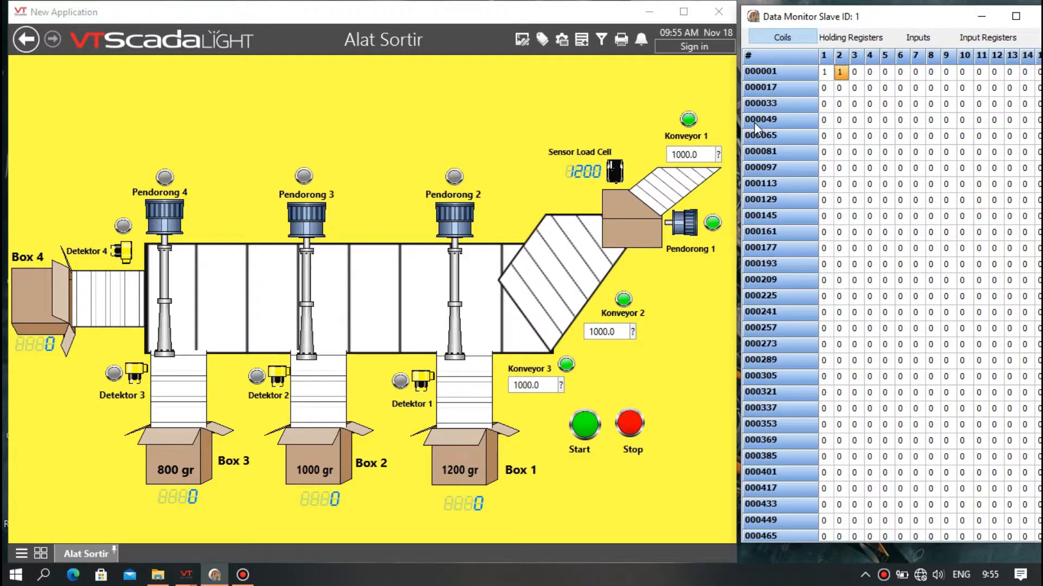
double_click(855, 73)
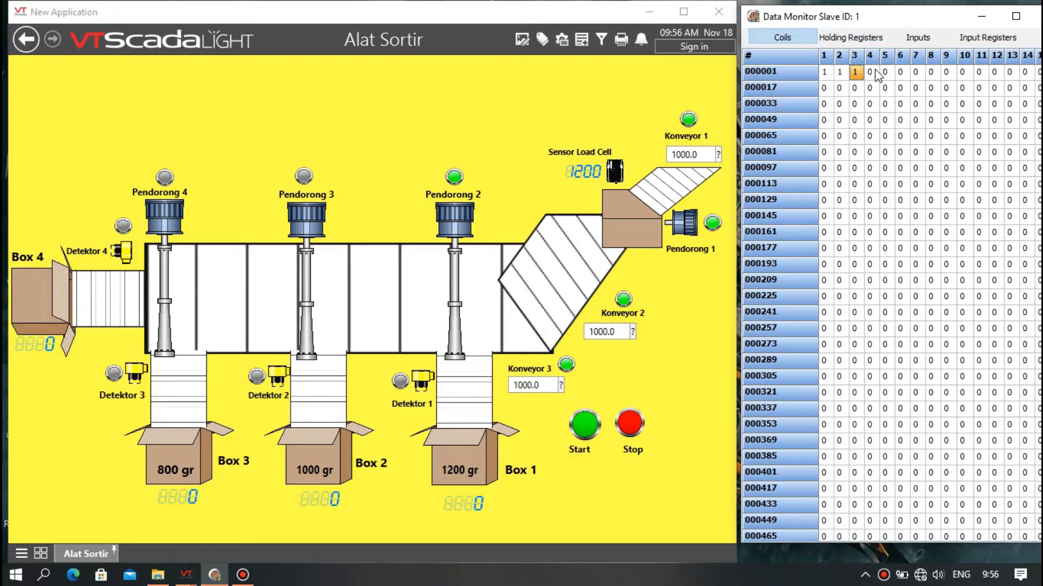
double_click(900, 71)
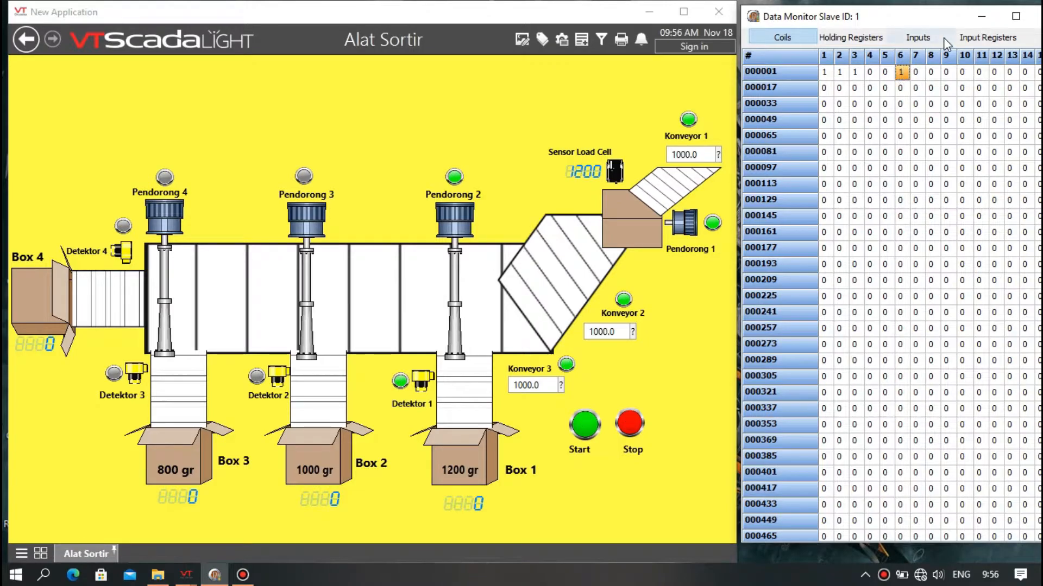
Set input register 300002 to 1.
left_click(987, 37)
double_click(864, 87)
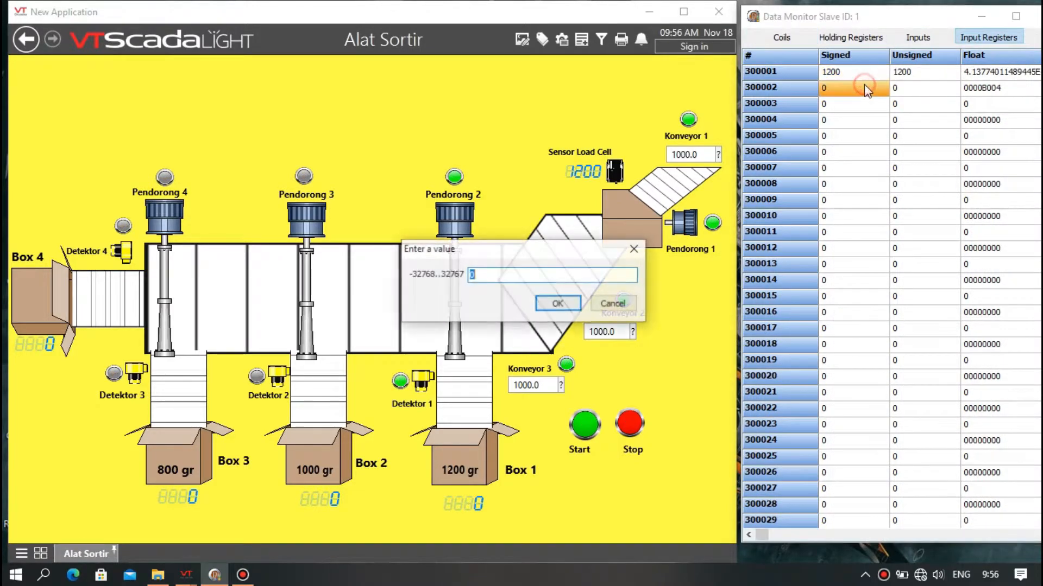
left_click_drag(554, 278, 479, 282)
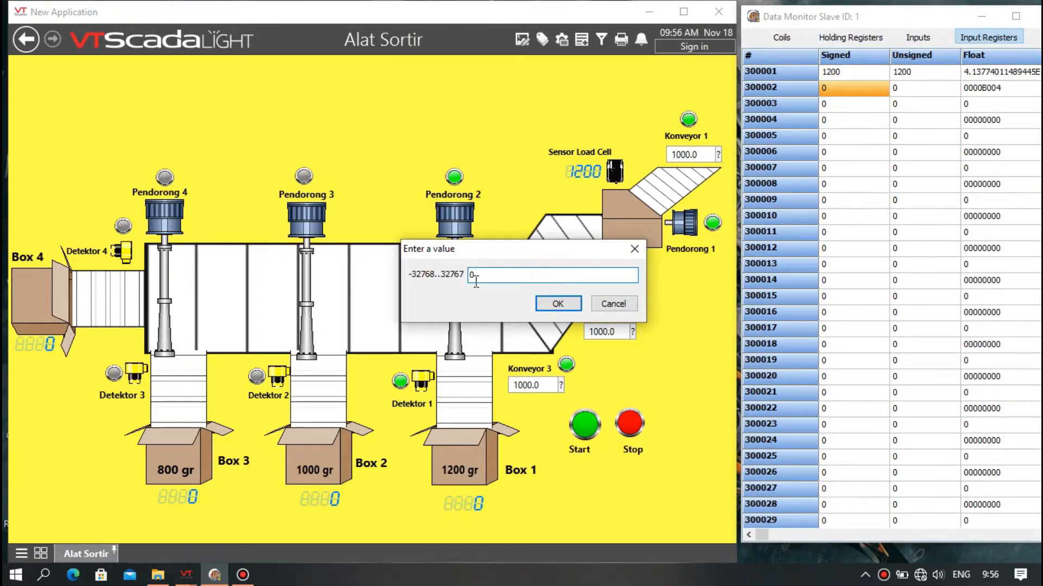
key("BackSpace")
type("1")
left_click(560, 302)
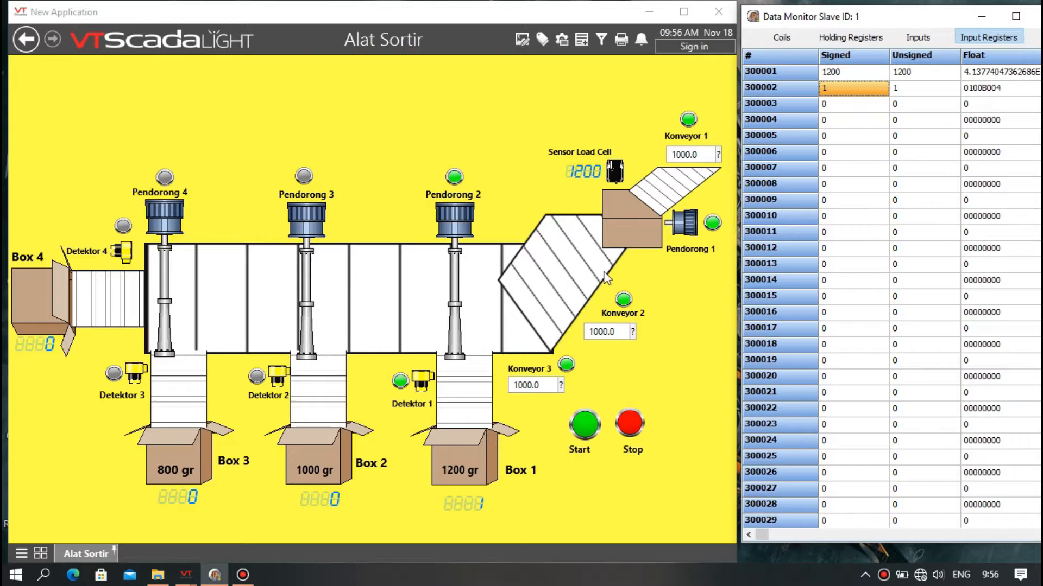
Toggle coil 6 off and back on to retrigger Detektor 1.
left_click(785, 37)
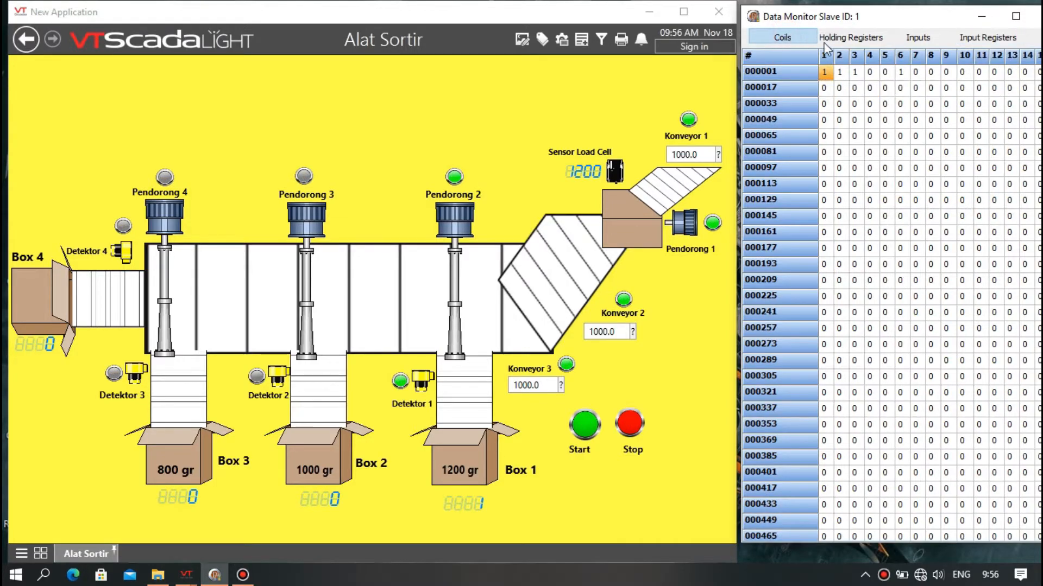
double_click(902, 72)
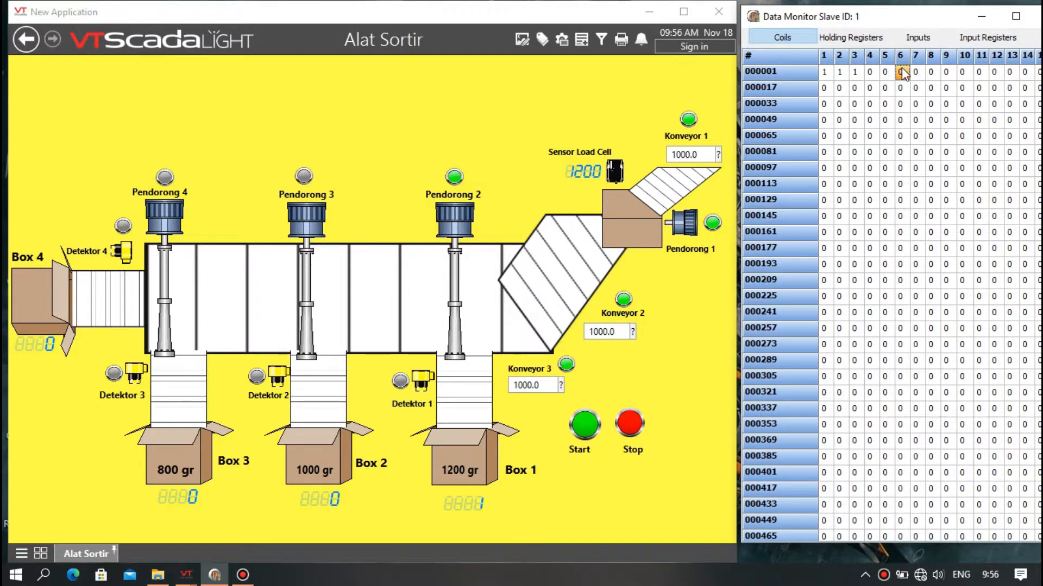
double_click(901, 72)
Enter 2 and 100 in succession into input register 300002.
left_click(983, 38)
double_click(869, 88)
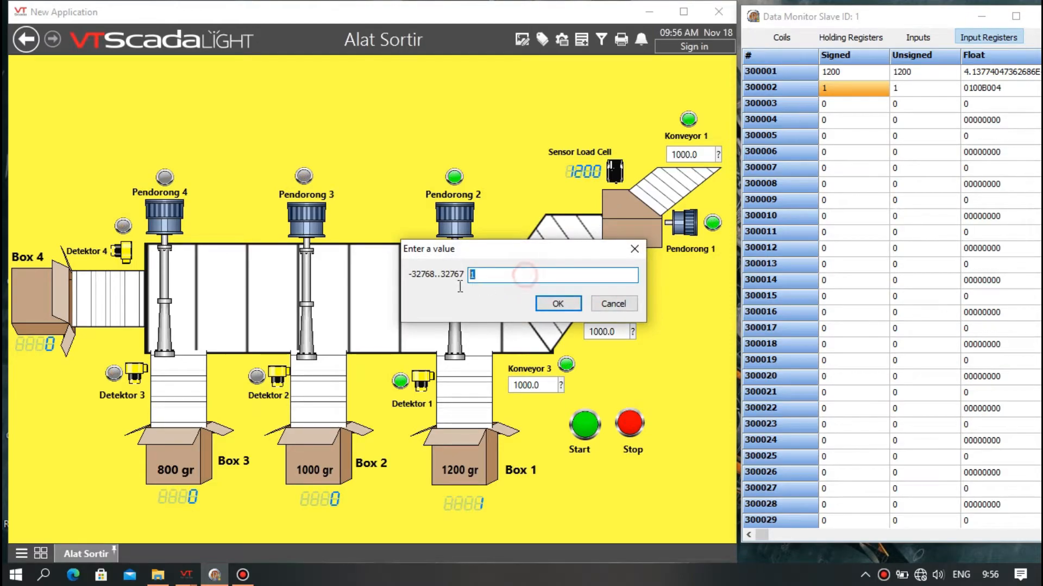
type("2")
left_click(559, 303)
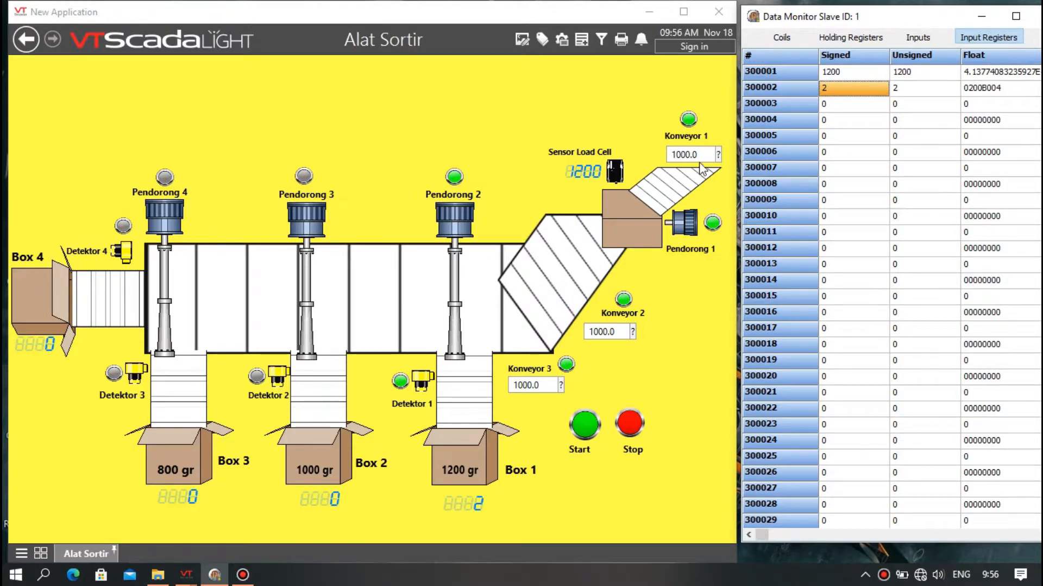
double_click(853, 90)
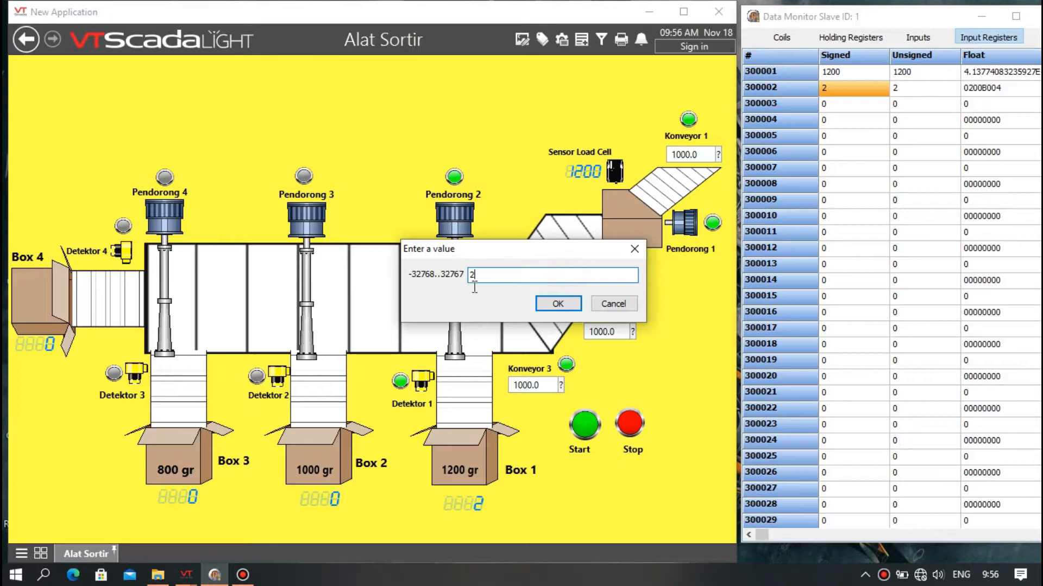
type("100")
left_click(557, 304)
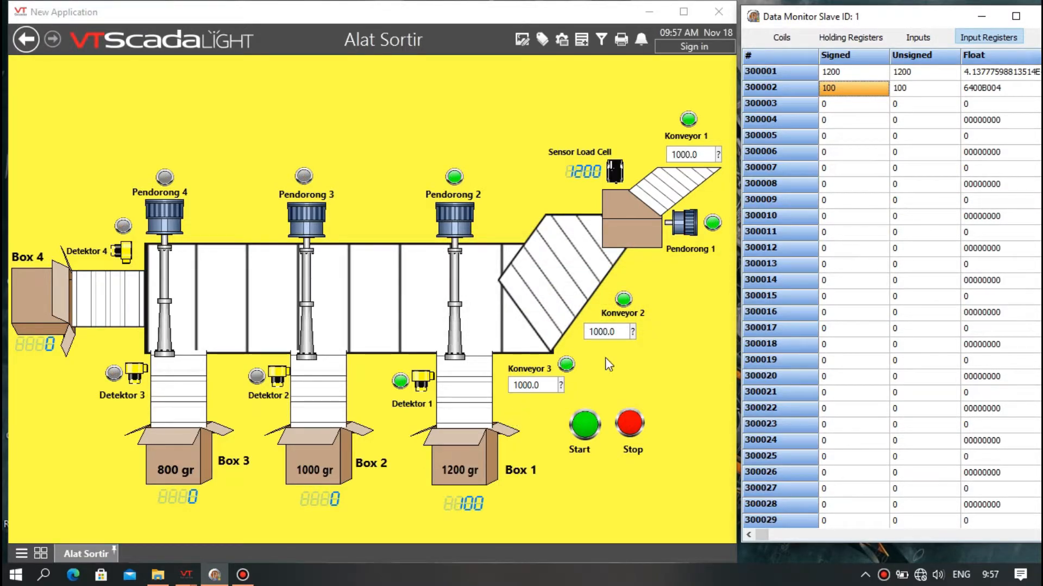
Reset input register 300002 to 0.
double_click(844, 90)
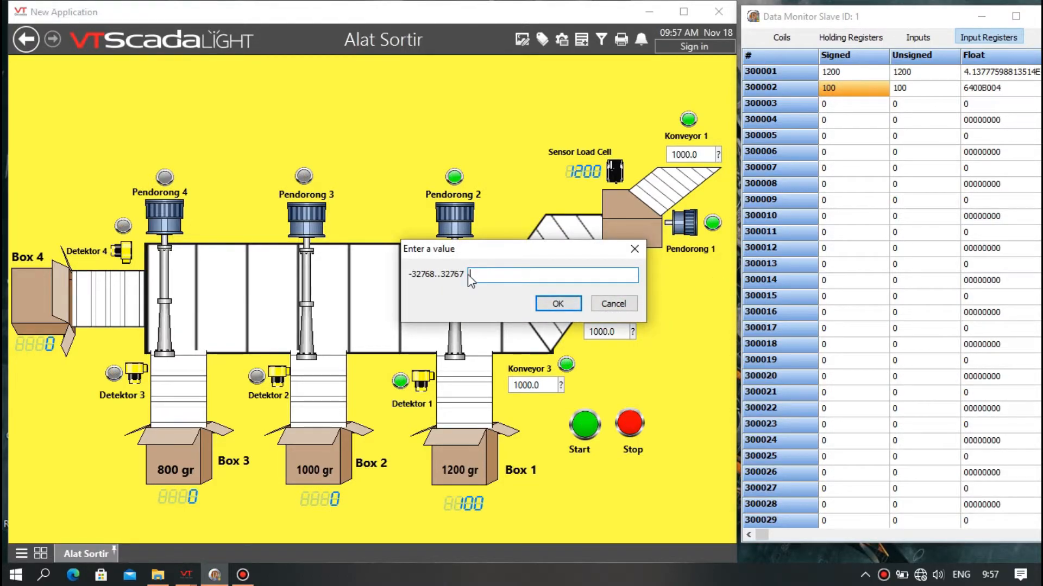
type("0")
left_click(547, 307)
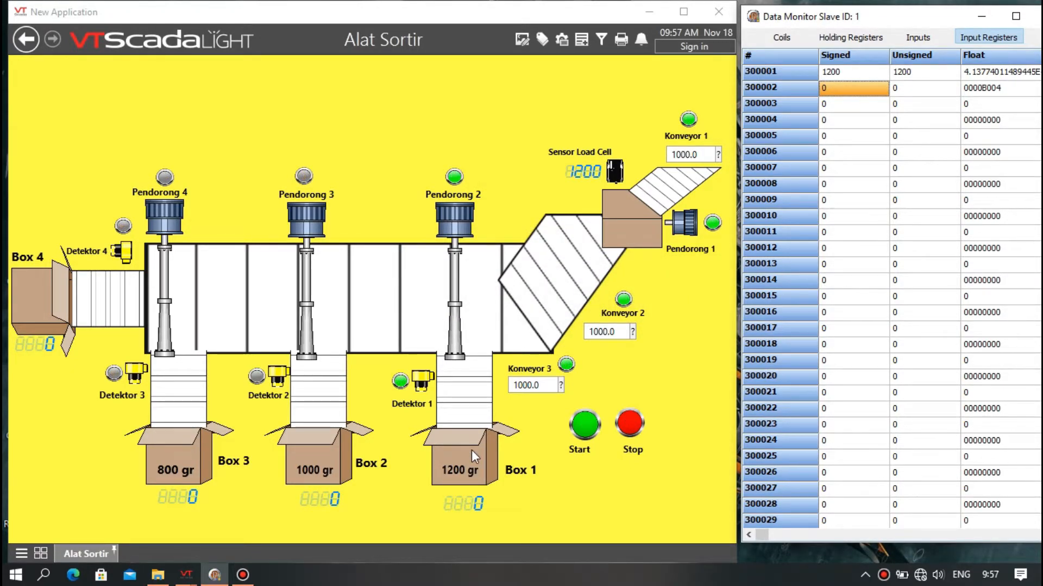
Switch off coils 2 and 6 in the coil table.
left_click(794, 37)
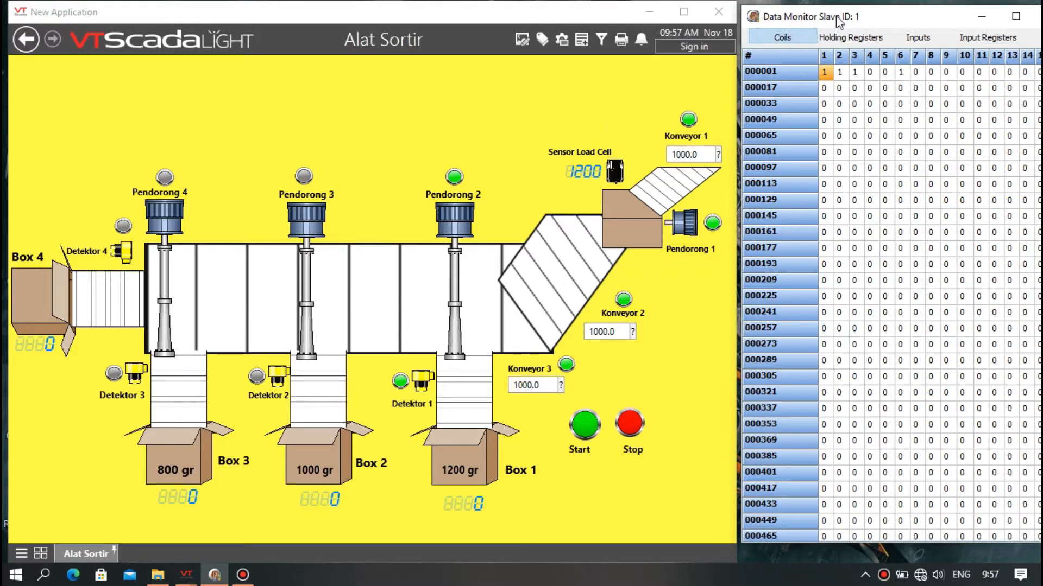
left_click(899, 72)
double_click(839, 73)
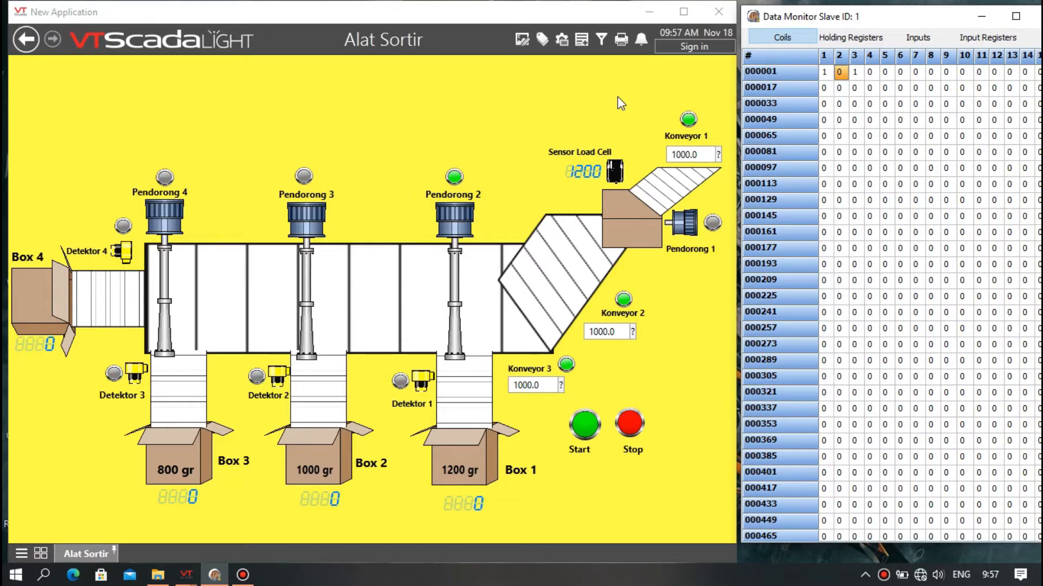
Set input register 300001 to 1000.
left_click(1001, 31)
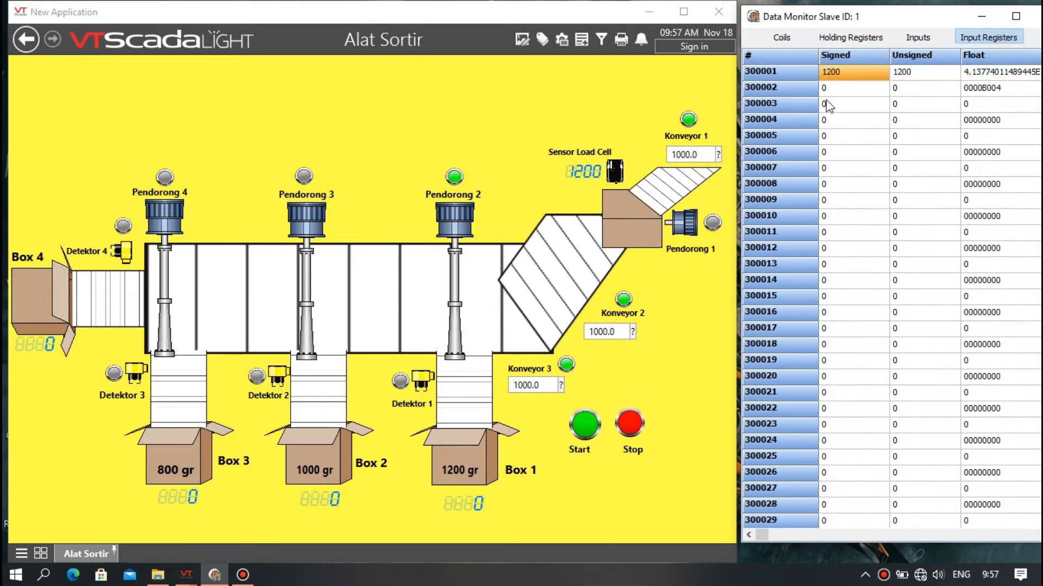
double_click(829, 75)
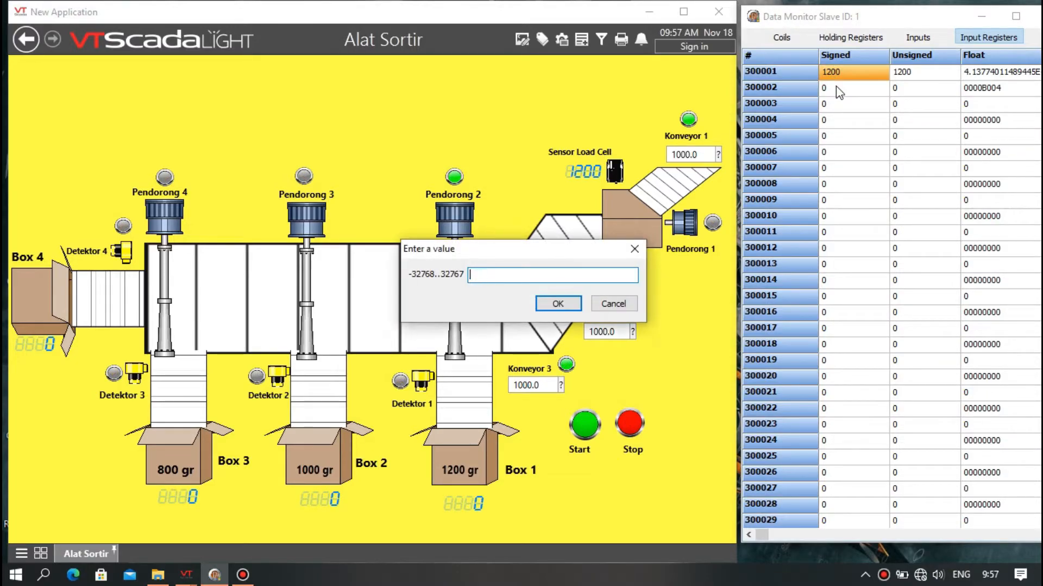
type("1000")
left_click(548, 305)
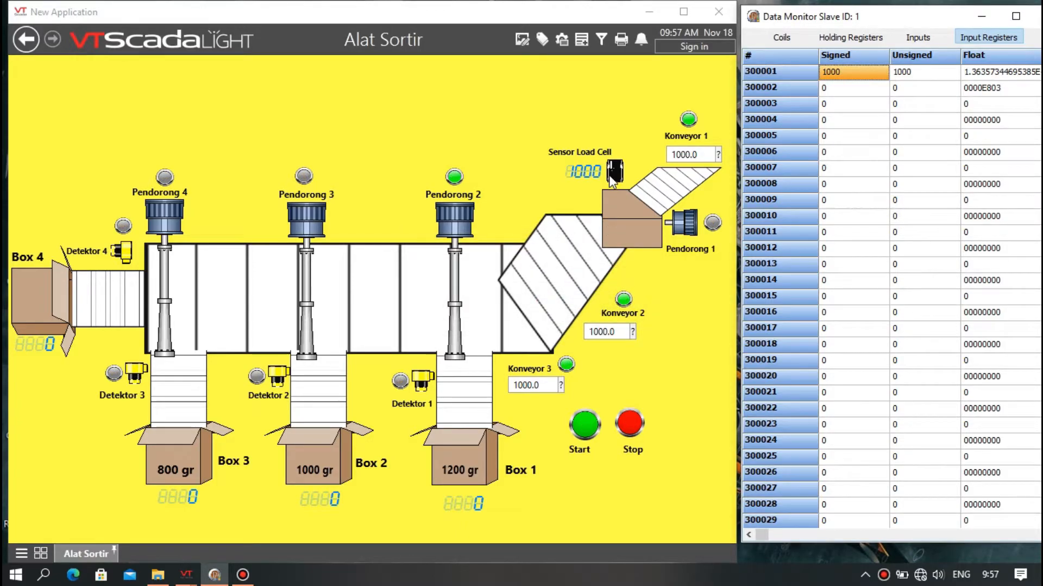
Switch on coils 2, 4 and 7 and switch off coil 3.
left_click(792, 34)
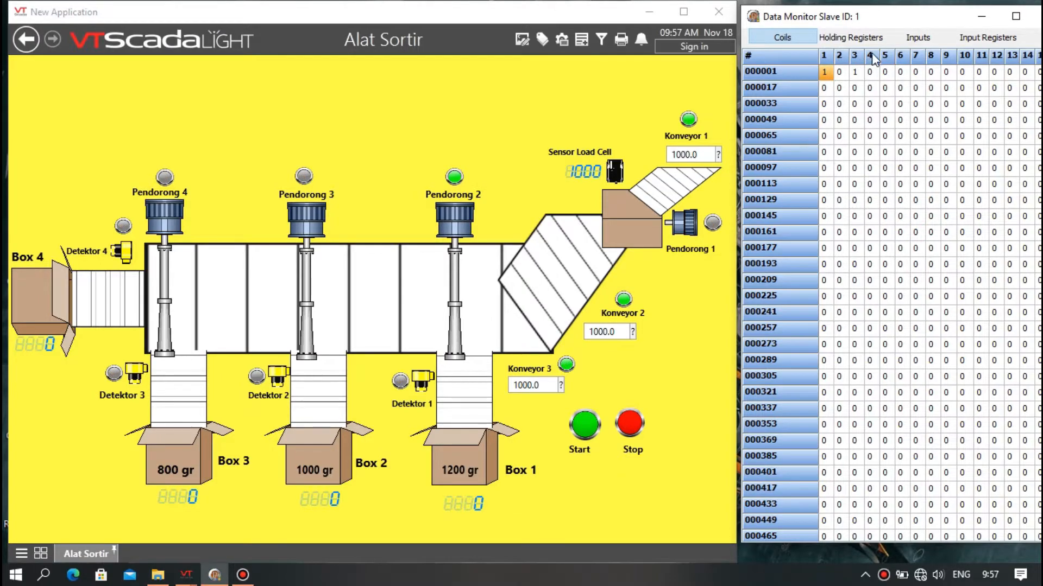
left_click(855, 73)
left_click(839, 72)
left_click(870, 72)
double_click(916, 72)
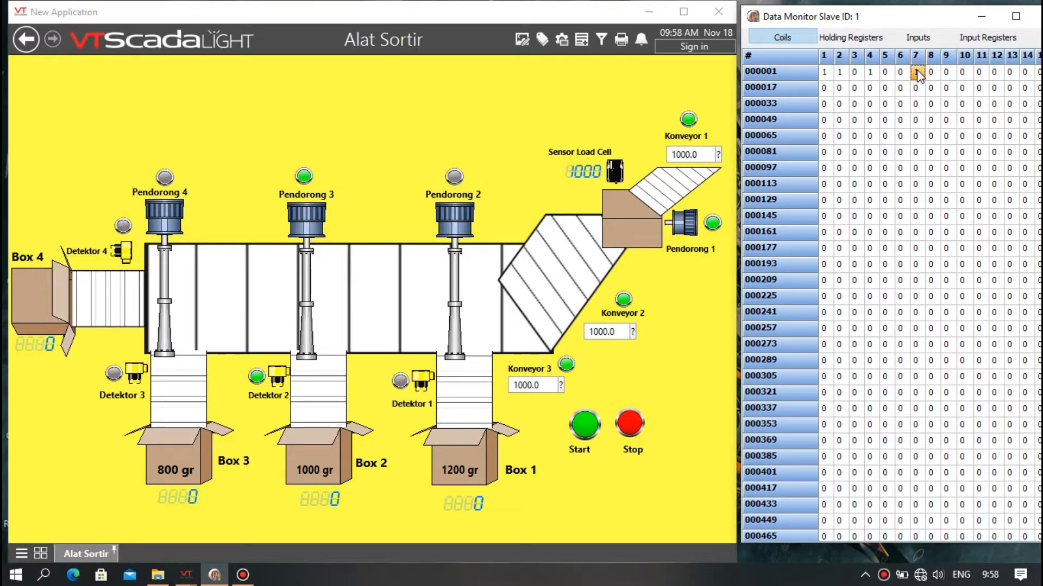
Set input register 300003 to 1.
left_click(981, 39)
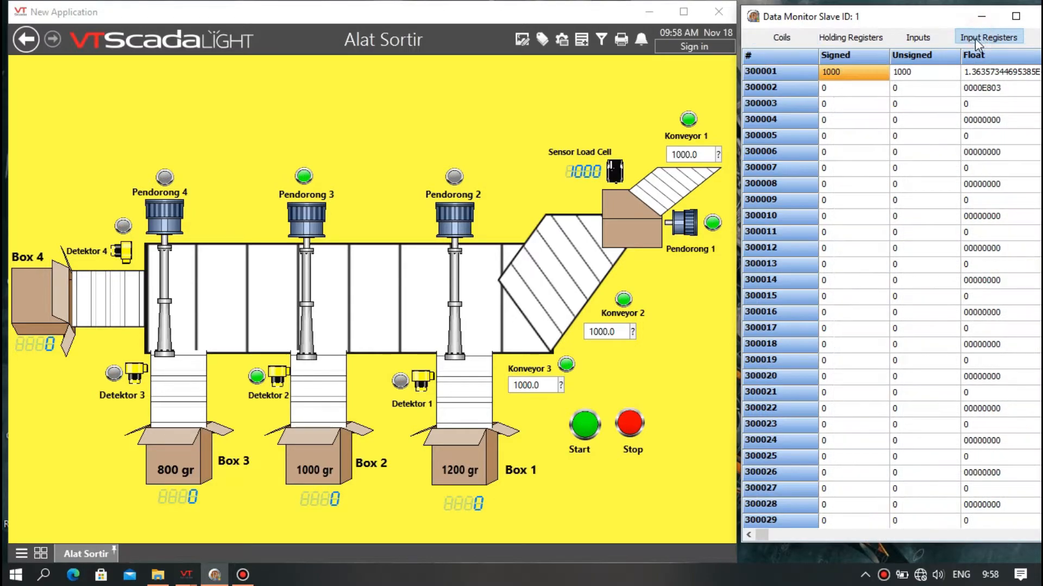
double_click(850, 103)
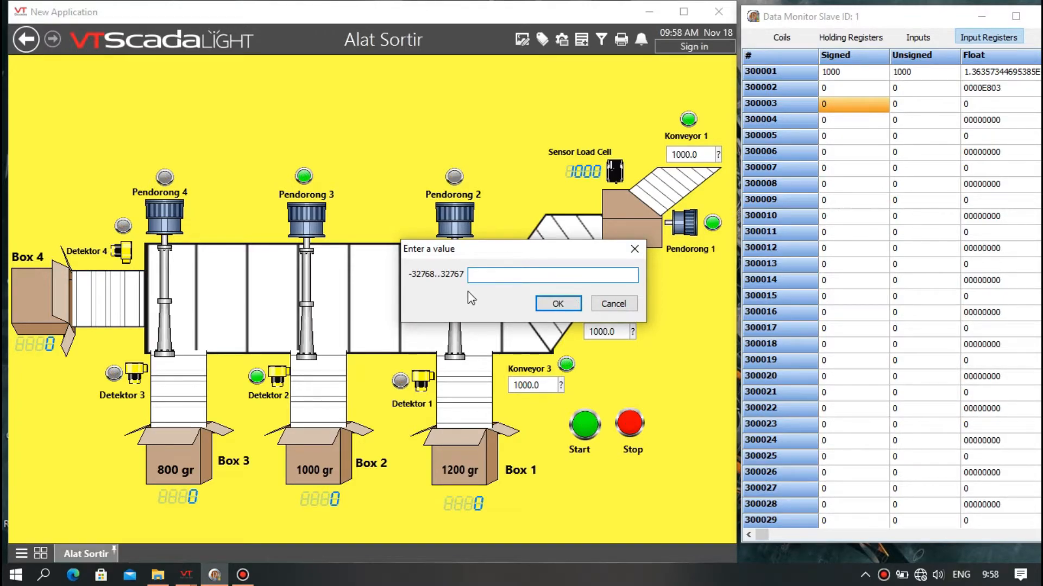
left_click(555, 300)
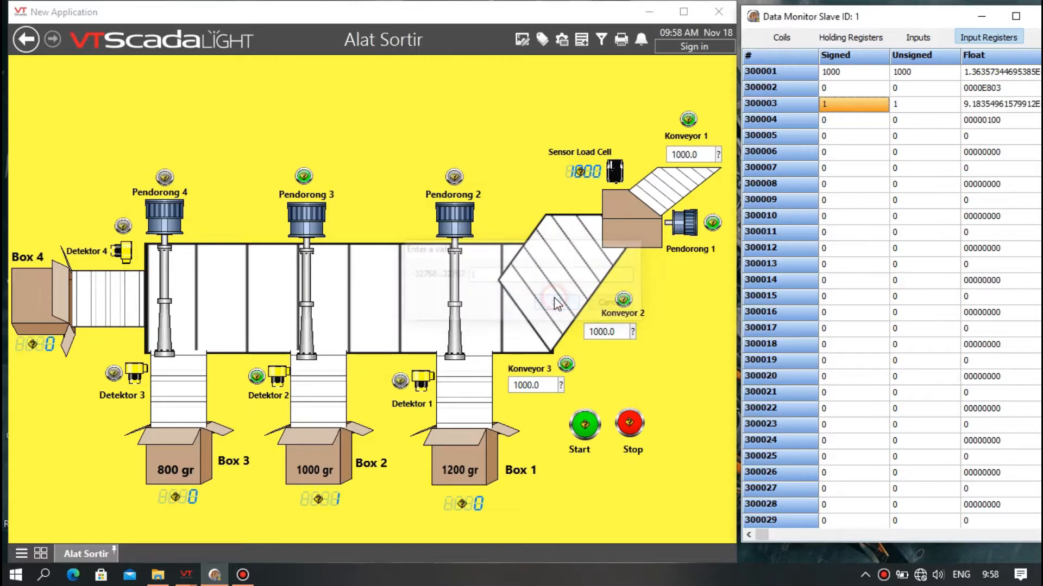
Toggle coil 7 for Detektor 2 and set input register 300003 to 2.
left_click(789, 41)
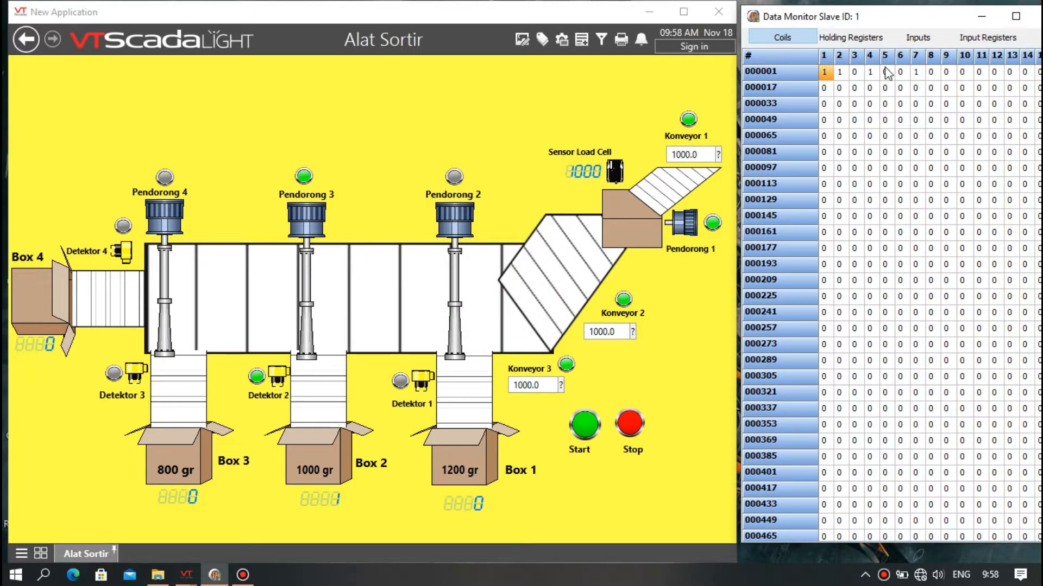
double_click(916, 72)
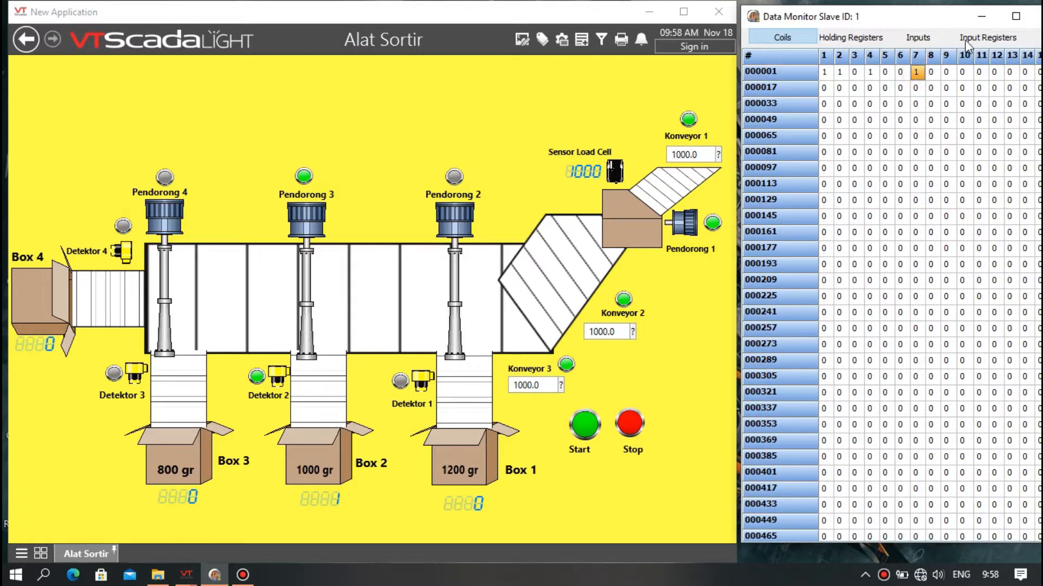
left_click(980, 37)
double_click(859, 103)
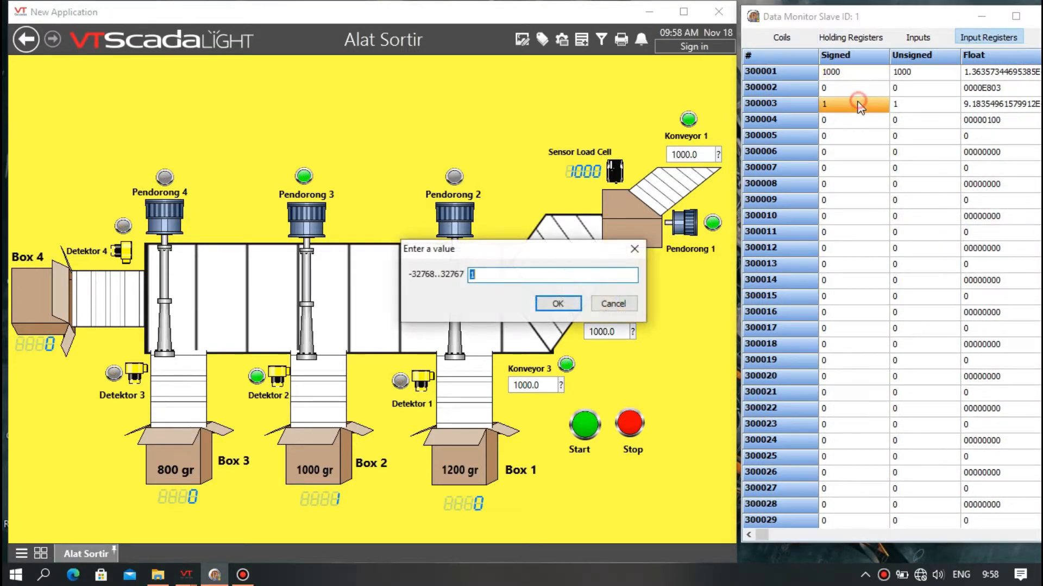
key("BackSpace")
left_click(555, 302)
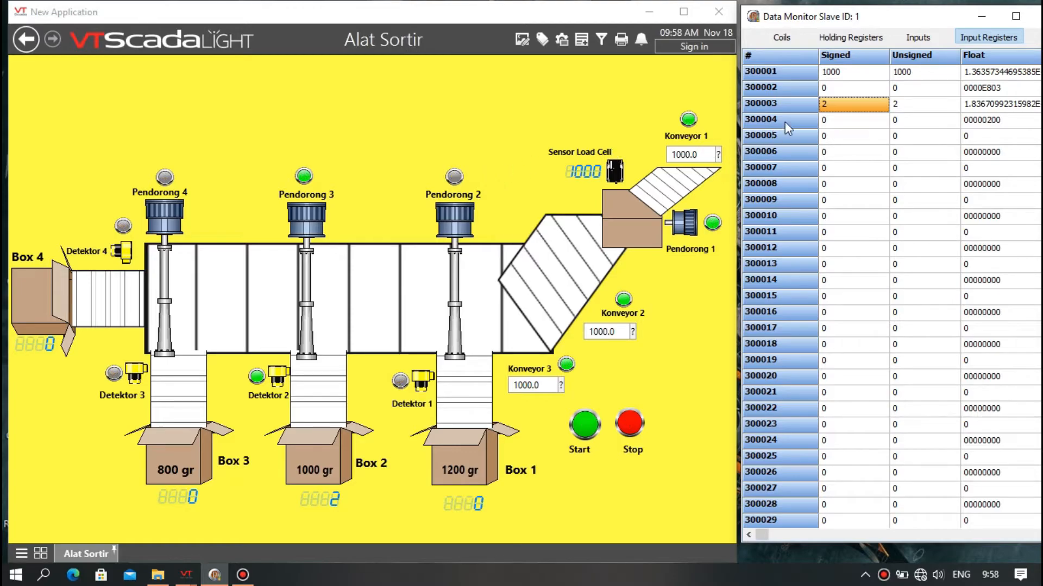
Set input register 300003 to 100.
double_click(836, 105)
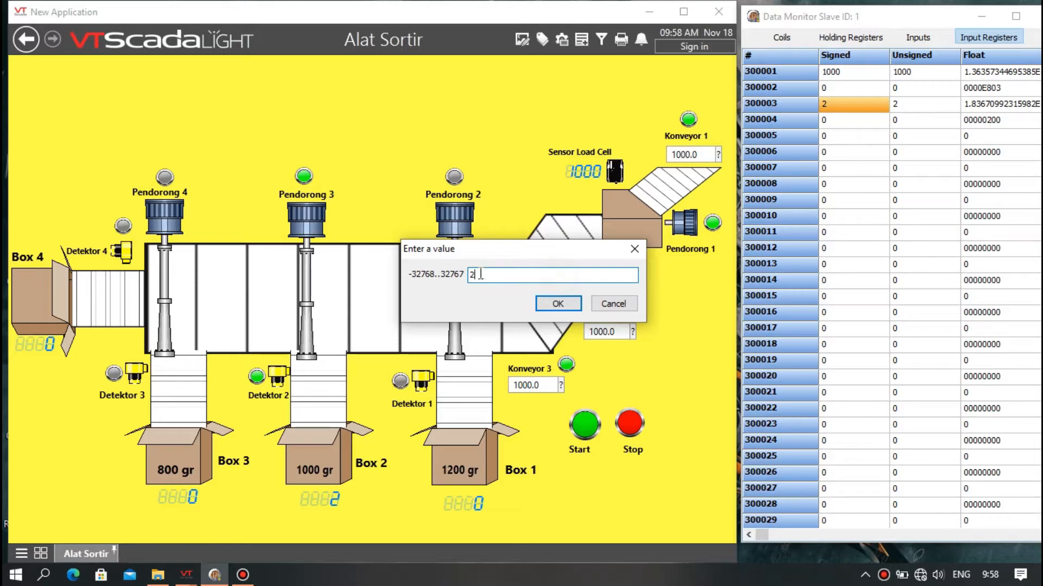
left_click_drag(481, 275, 470, 282)
key("BackSpace")
type("1")
left_click(550, 303)
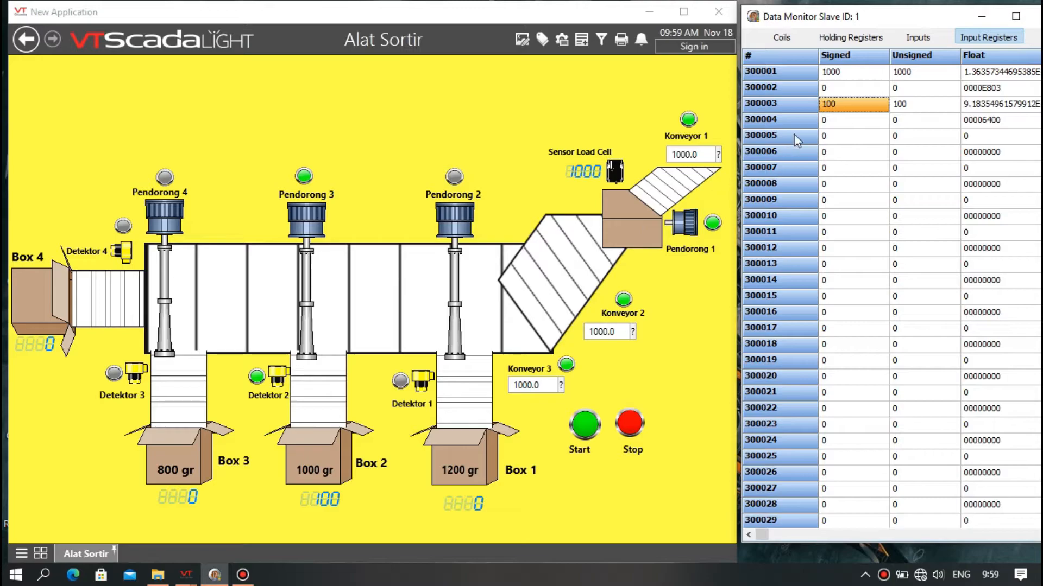
Reset input register 300003 to 0.
double_click(834, 101)
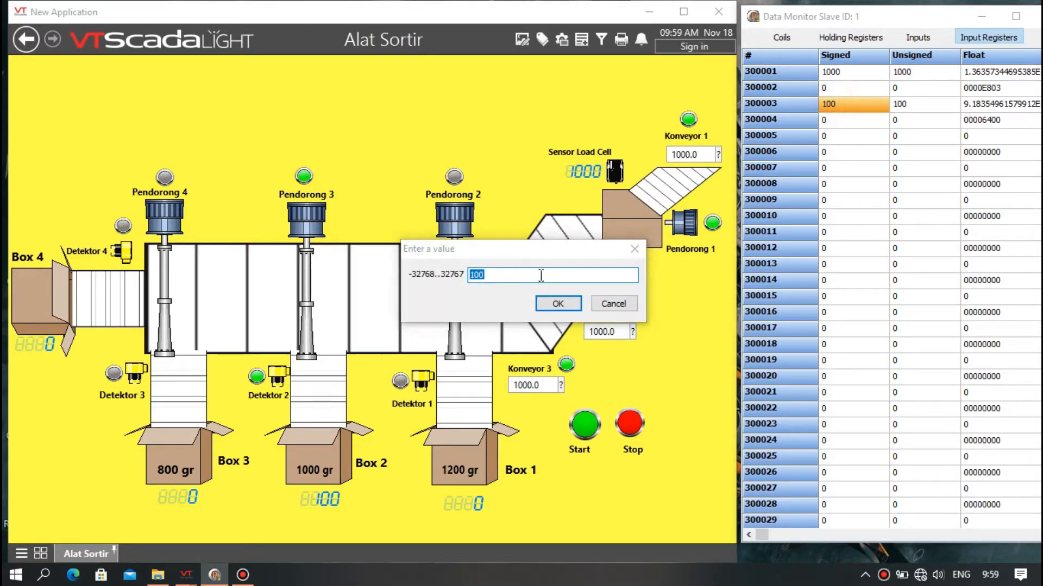
left_click(483, 275)
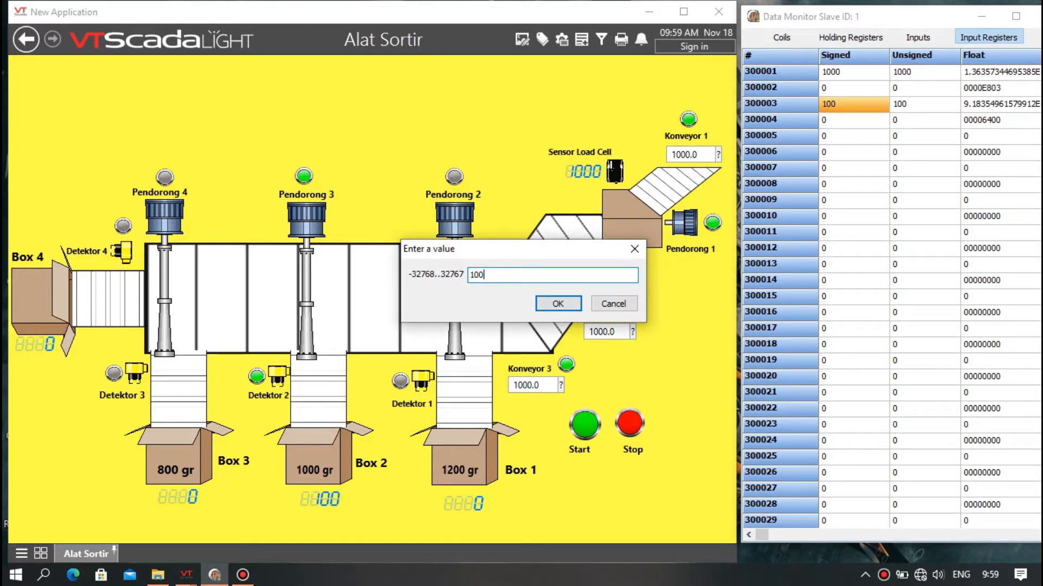
left_click_drag(500, 274, 472, 276)
key("BackSpace")
type("0")
left_click(555, 306)
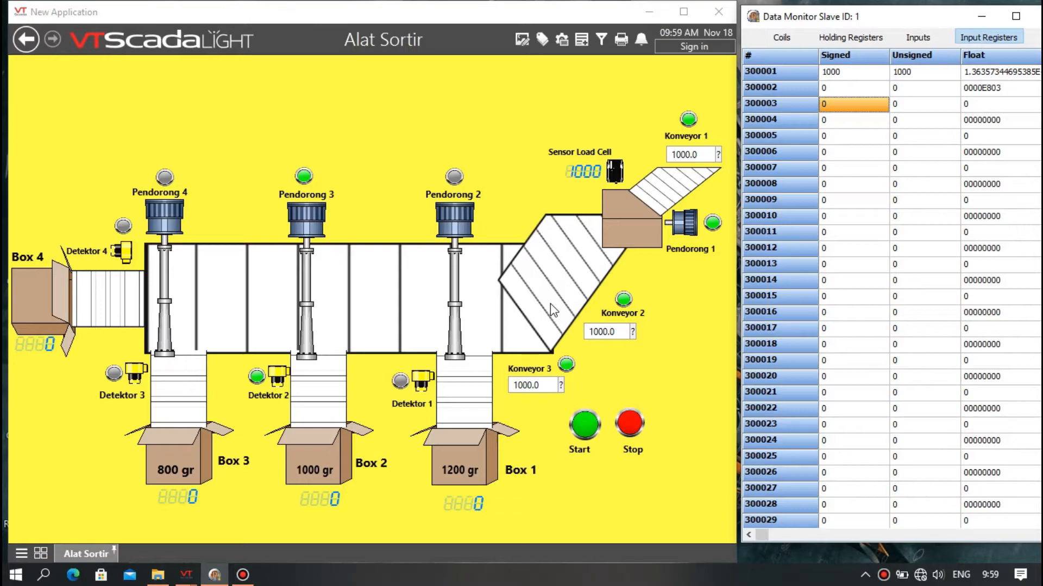
Switch off coils 2, 4 and 7 in the slave's coil table.
left_click(762, 38)
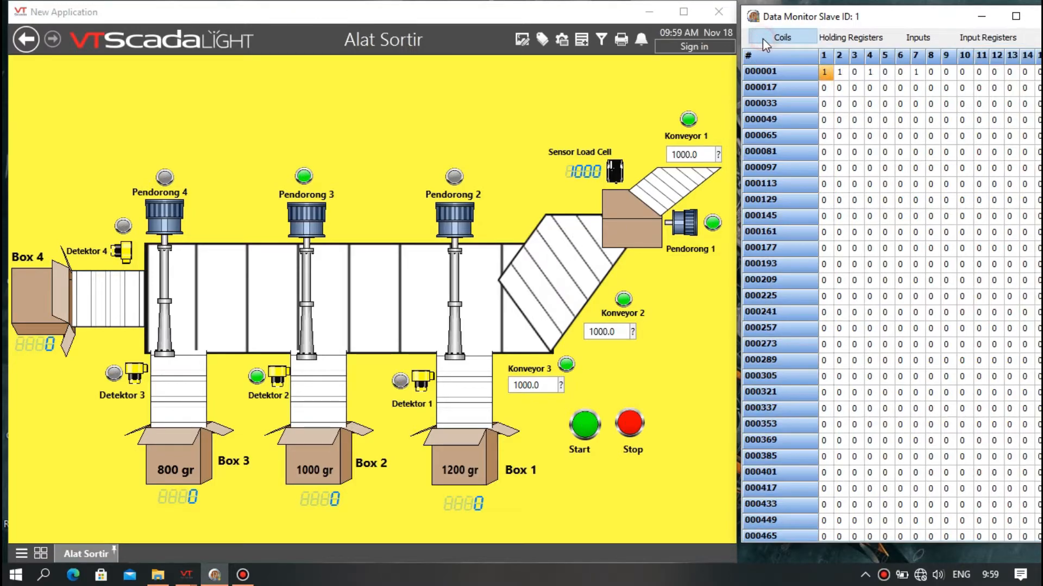
left_click(839, 71)
left_click(870, 72)
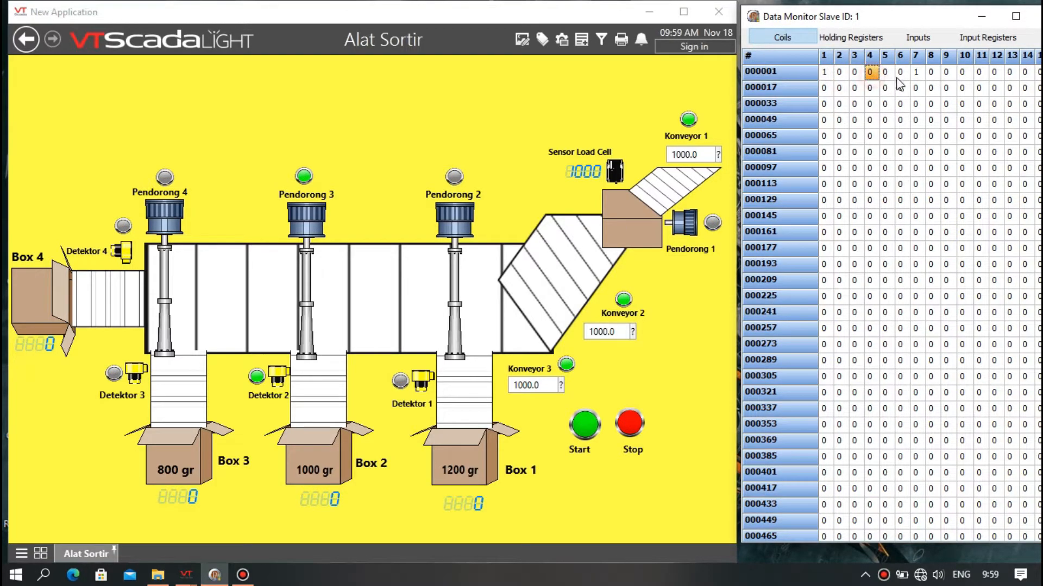
left_click(915, 72)
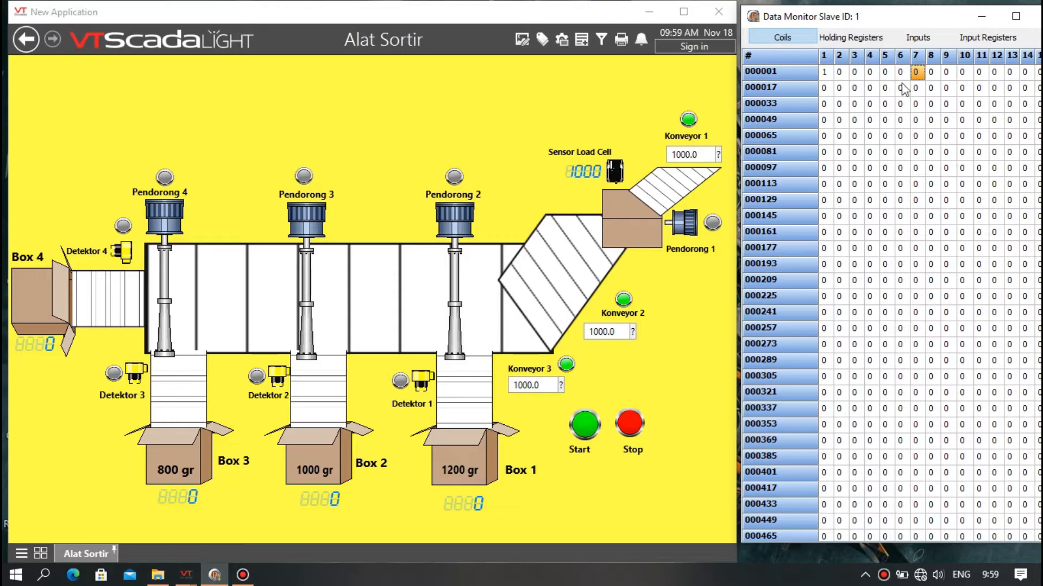
Set input register 300001 for the Sensor Load Cell to 800.
left_click(975, 38)
left_click(865, 65)
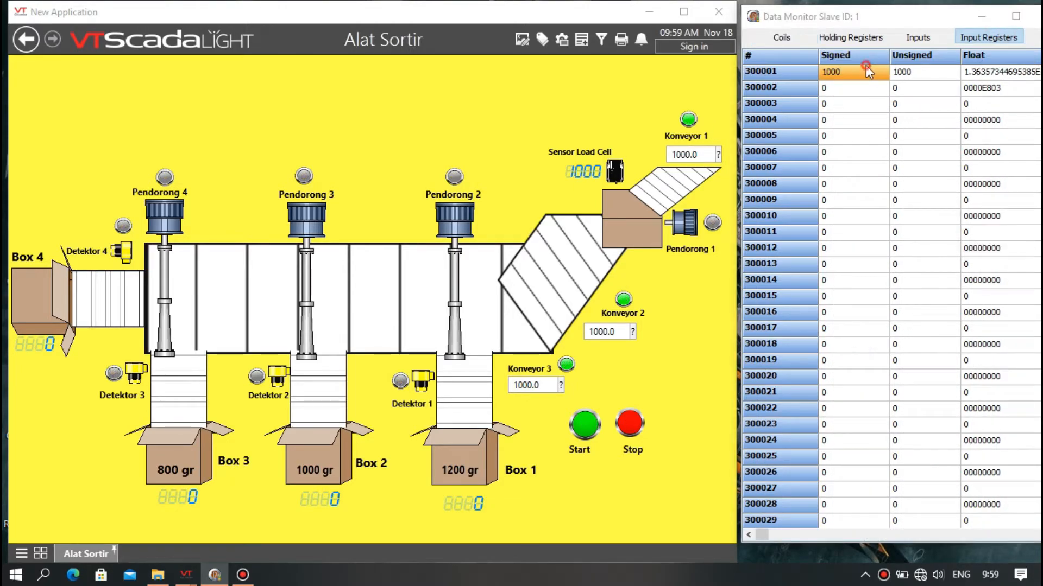
double_click(866, 66)
left_click_drag(564, 281, 470, 282)
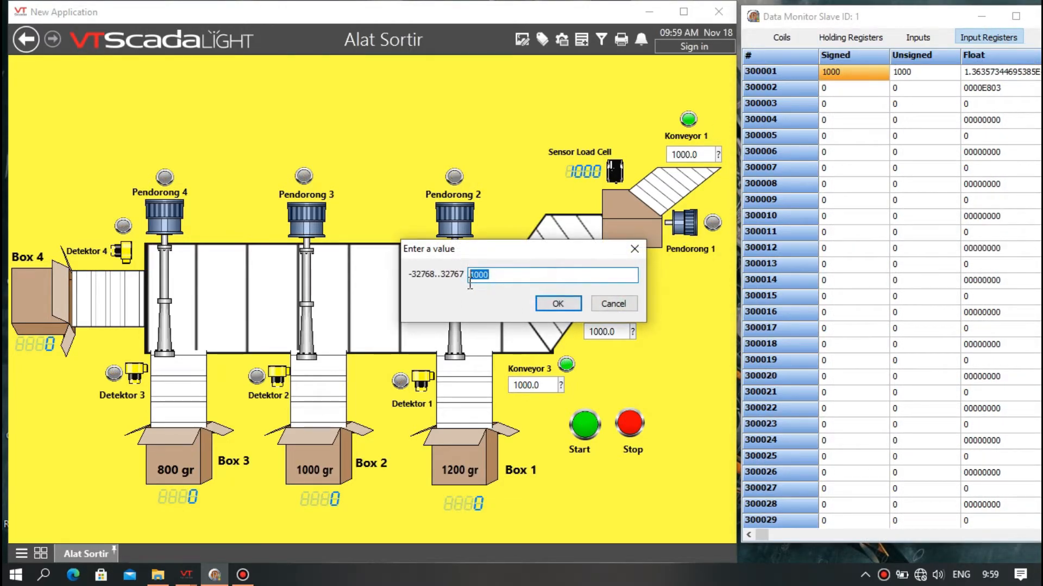
key("BackSpace")
type("800")
left_click(557, 304)
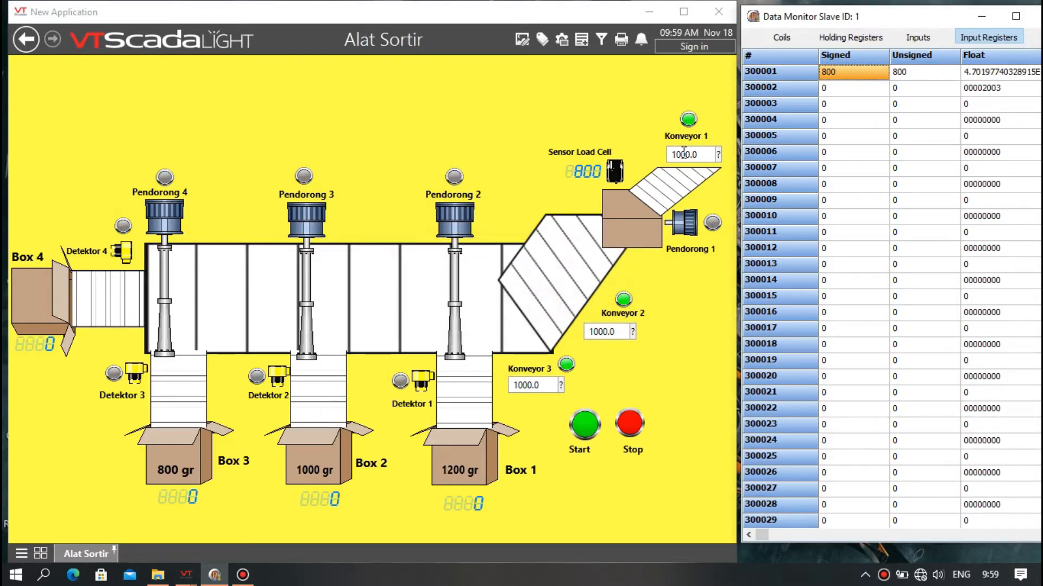
Switch on coils 2, 5 and 8 in the slave's coil table.
left_click(780, 31)
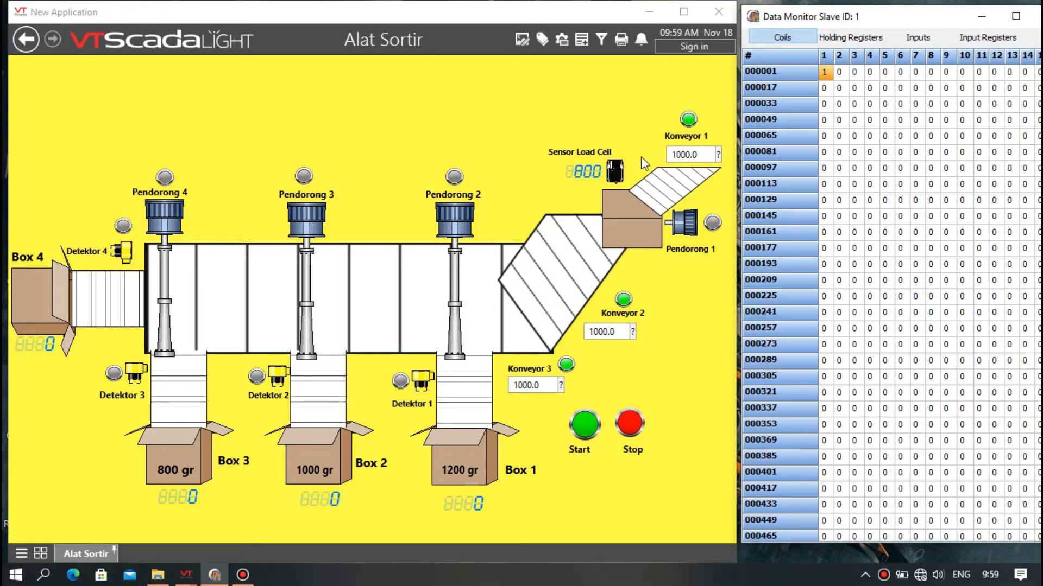
double_click(840, 71)
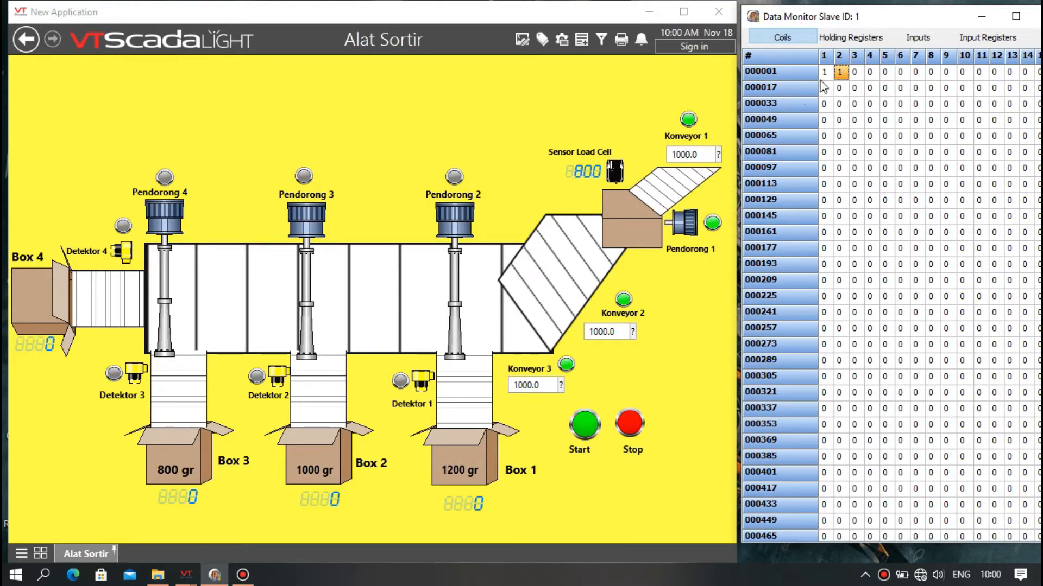
double_click(885, 72)
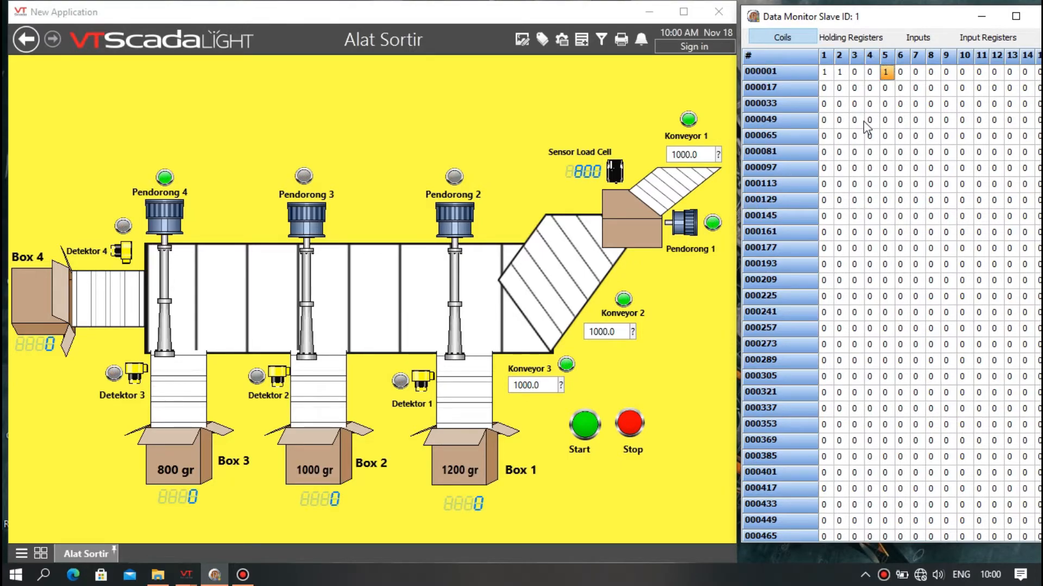
double_click(931, 72)
Set input register 300004 to 1.
left_click(974, 39)
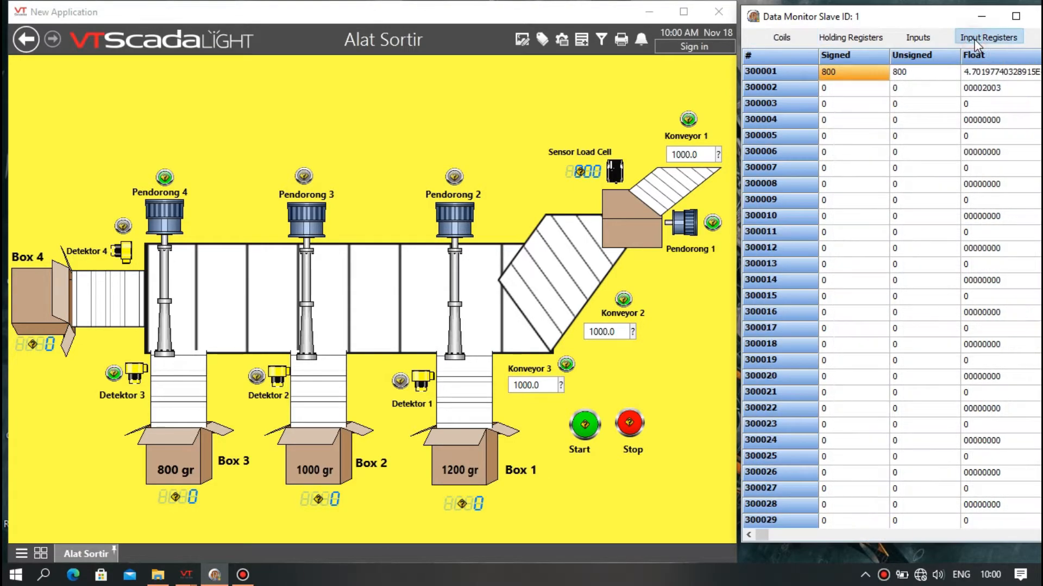
double_click(860, 120)
left_click(510, 276)
left_click_drag(482, 276, 460, 282)
type("1")
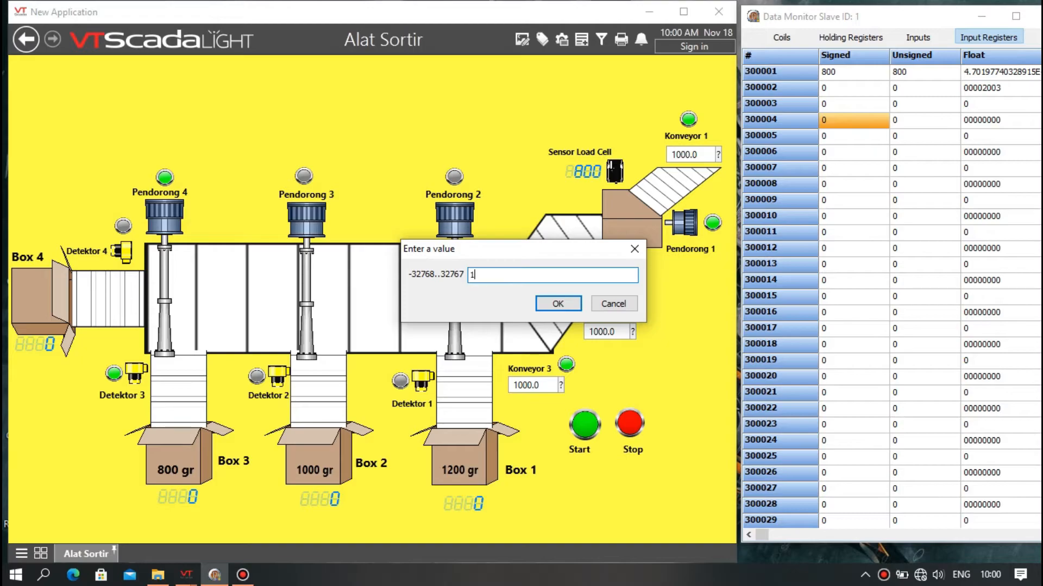
left_click(570, 306)
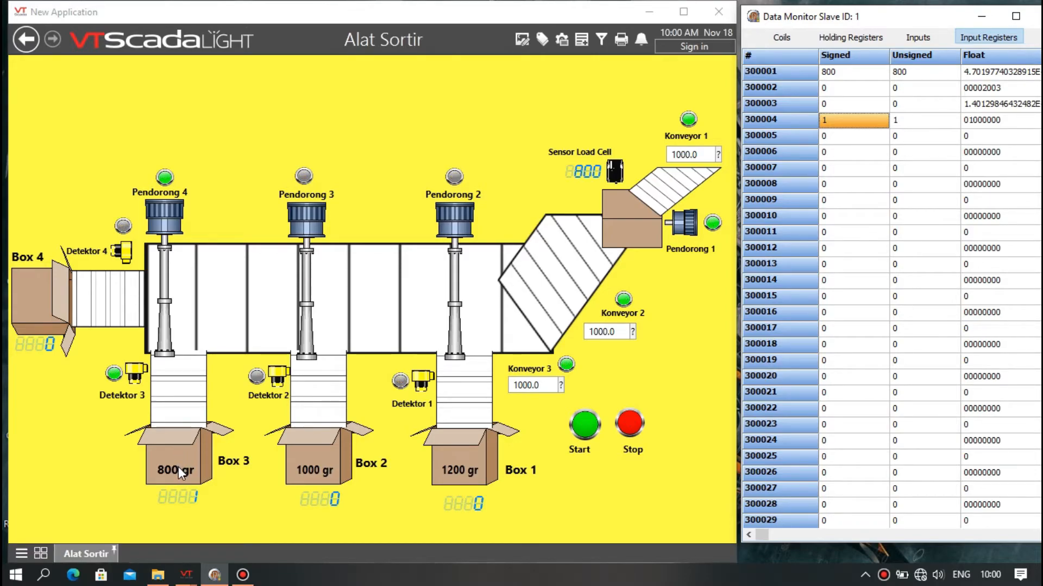
Switch off coil 8 for Detektor 3.
left_click(761, 39)
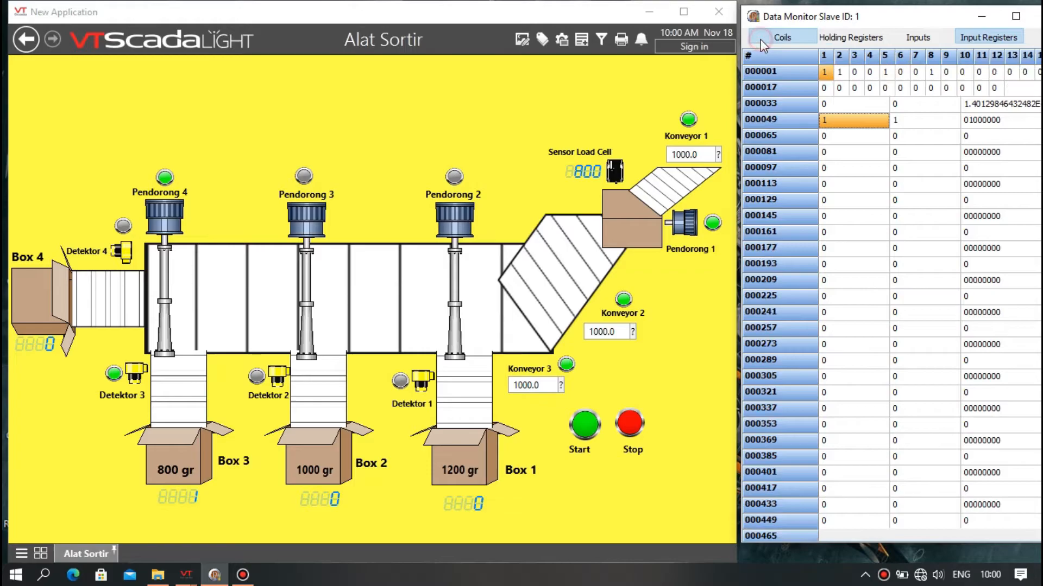
left_click(931, 72)
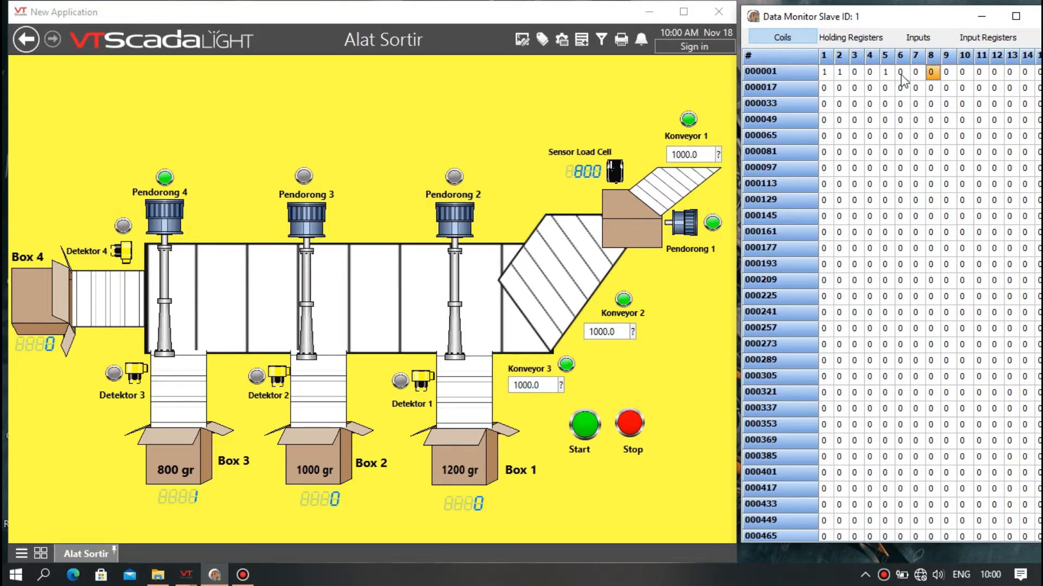
left_click(930, 72)
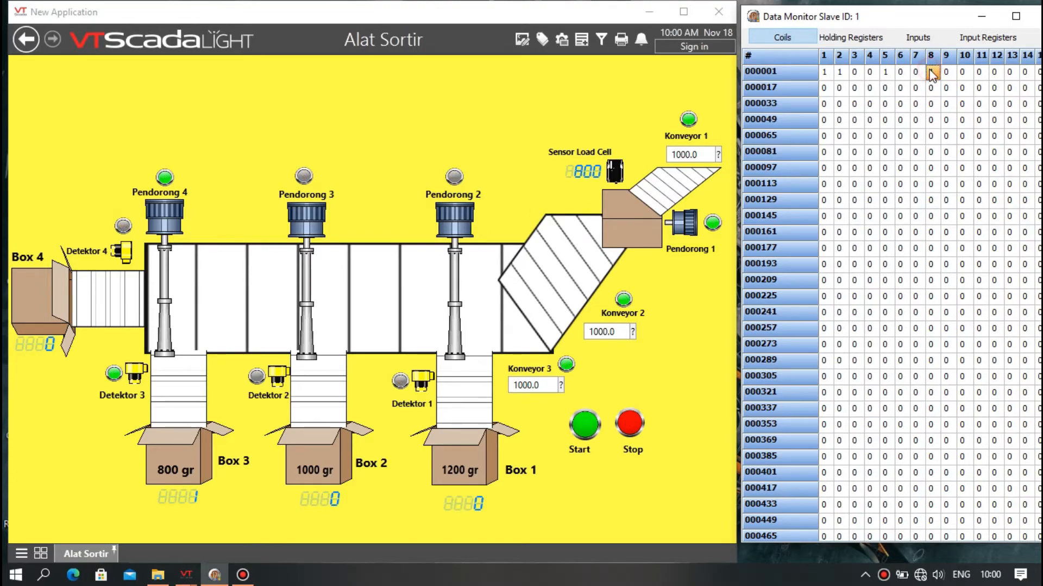
Set input register 300004 to 2.
left_click(965, 39)
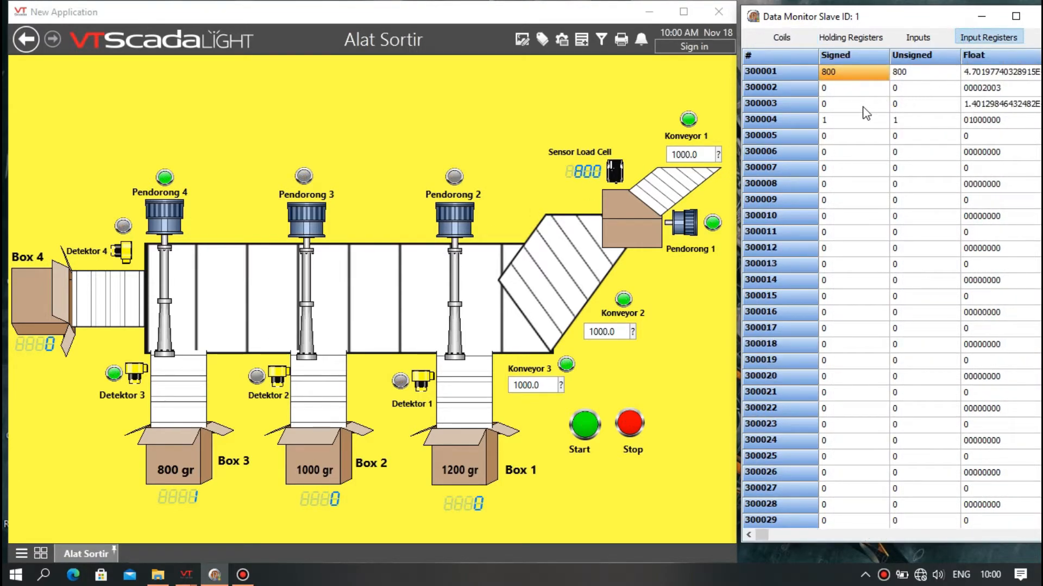
double_click(858, 117)
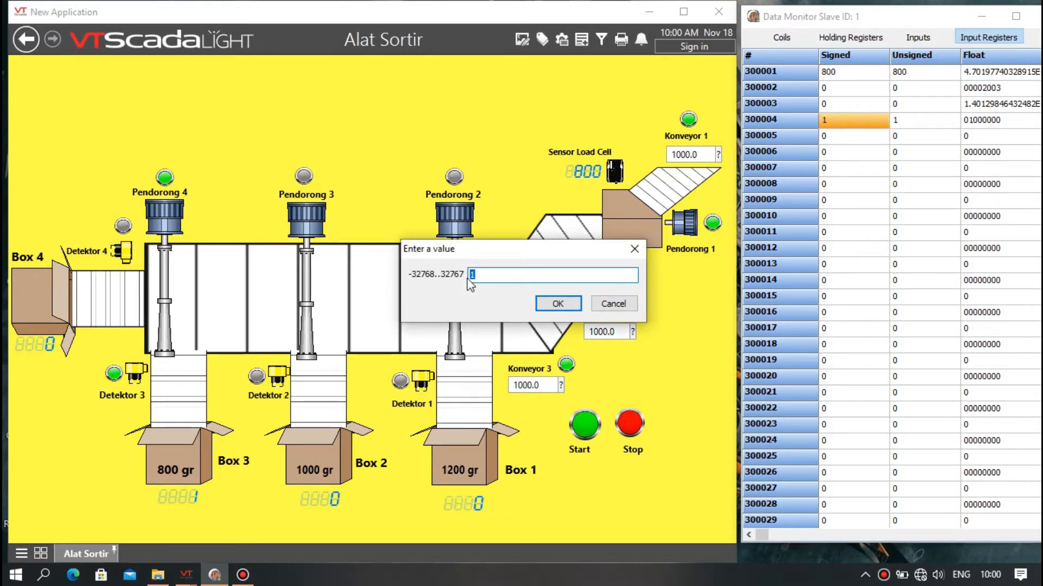
type("2")
left_click(559, 303)
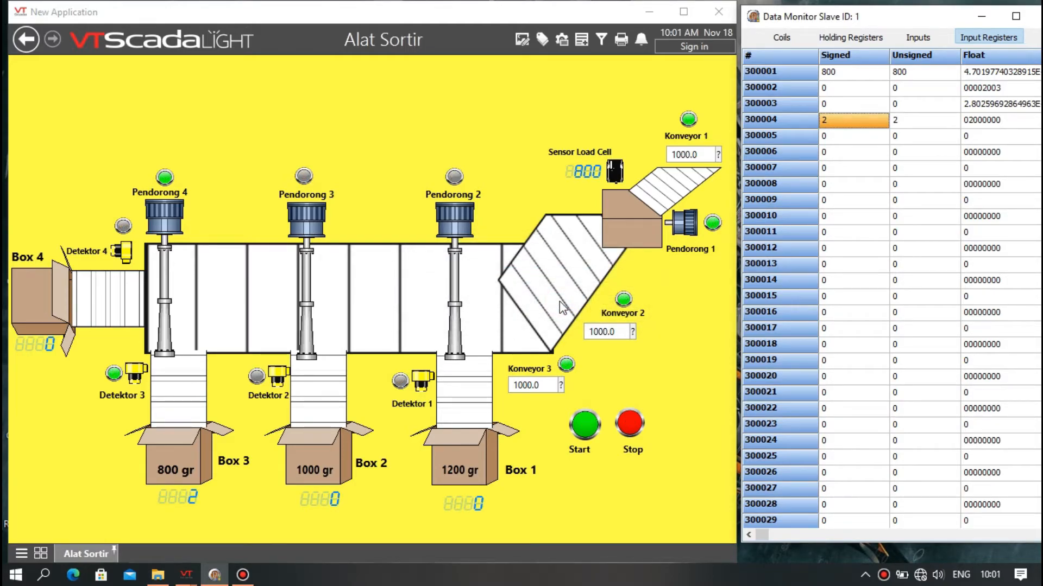
Set input register 300004 to 100.
double_click(837, 125)
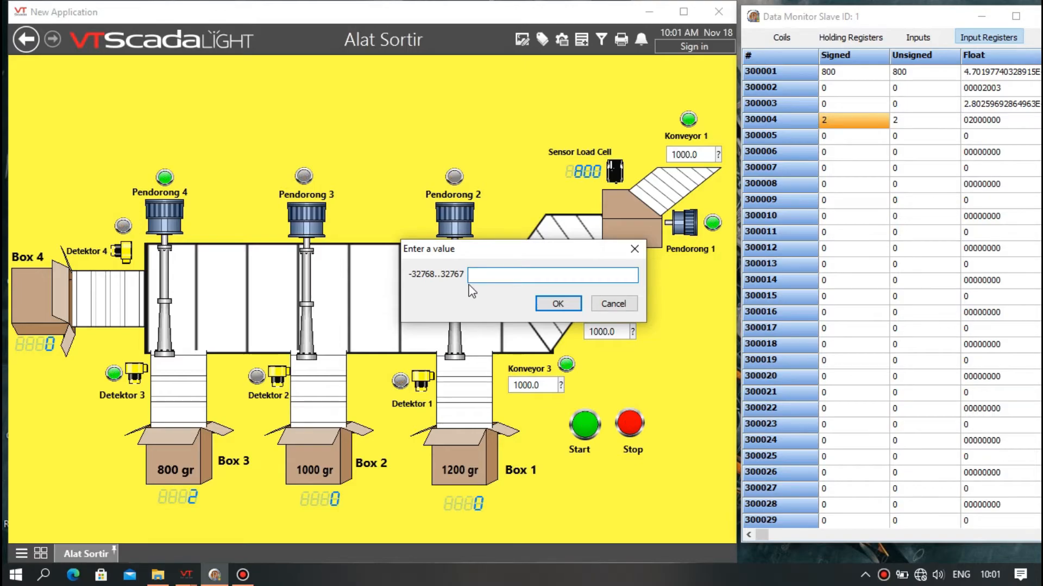
type("100")
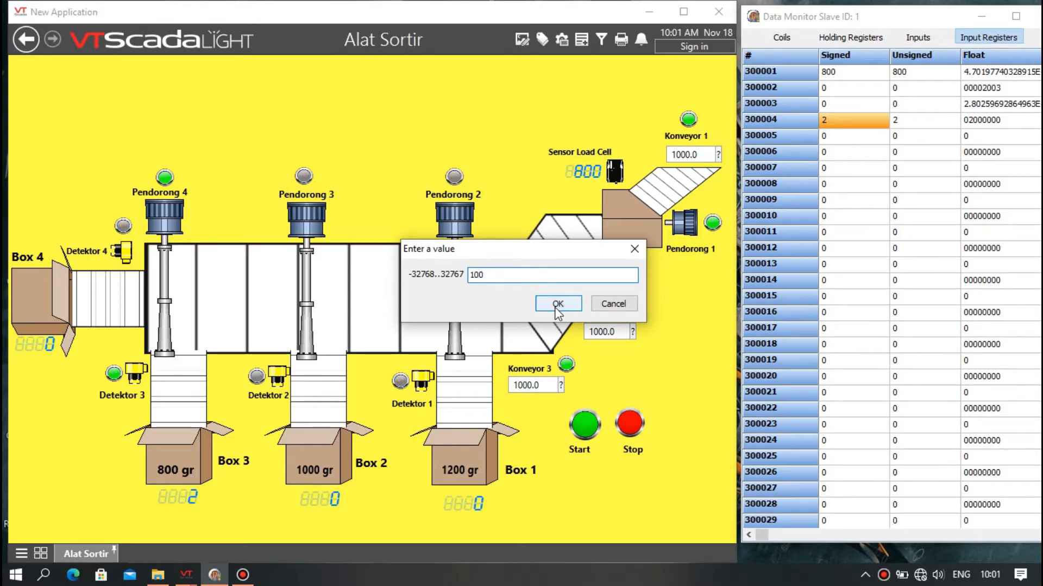
left_click(558, 303)
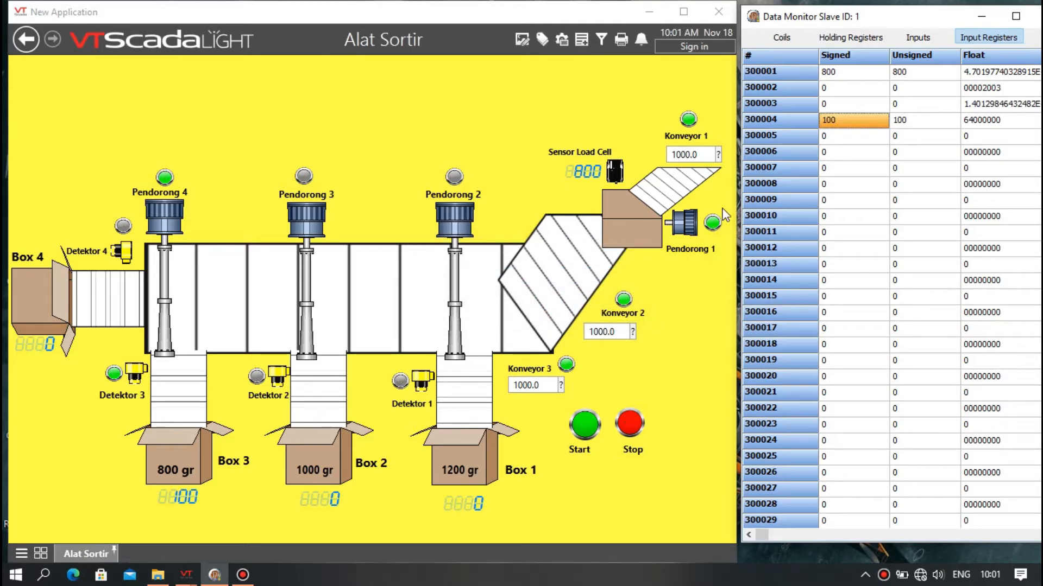
Reset input register 300004 to 0.
double_click(841, 120)
left_click(595, 274)
double_click(595, 274)
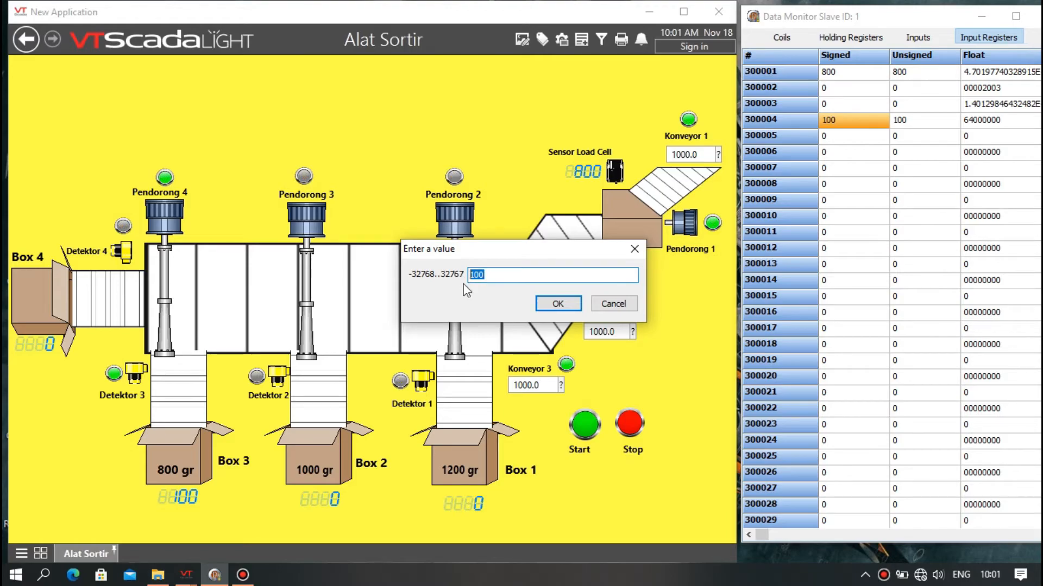
key("BackSpace")
type("0")
left_click(557, 305)
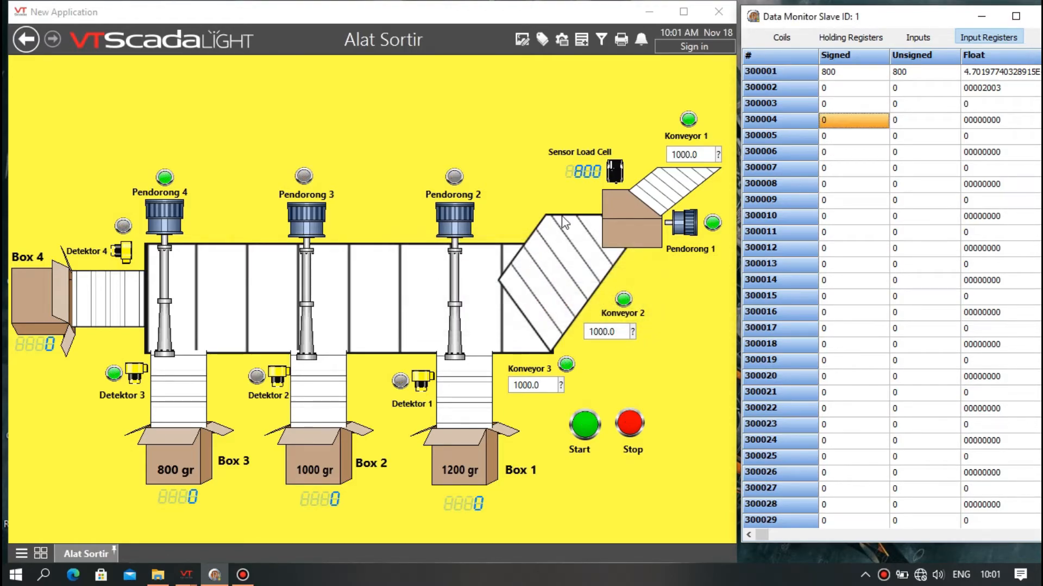
Set input register 300001 for the Sensor Load Cell to 500.
left_click(756, 42)
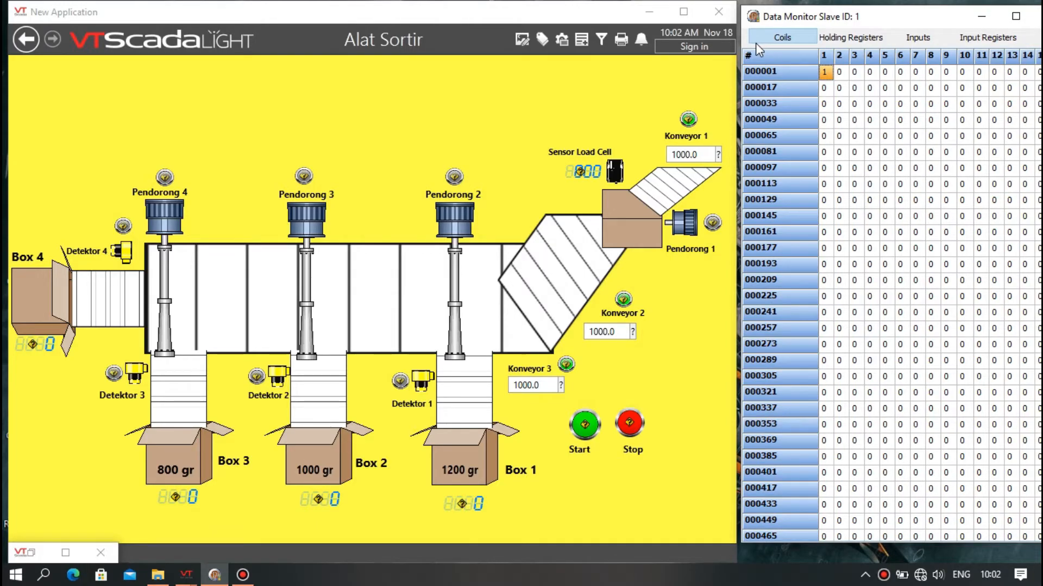
left_click(966, 41)
double_click(887, 68)
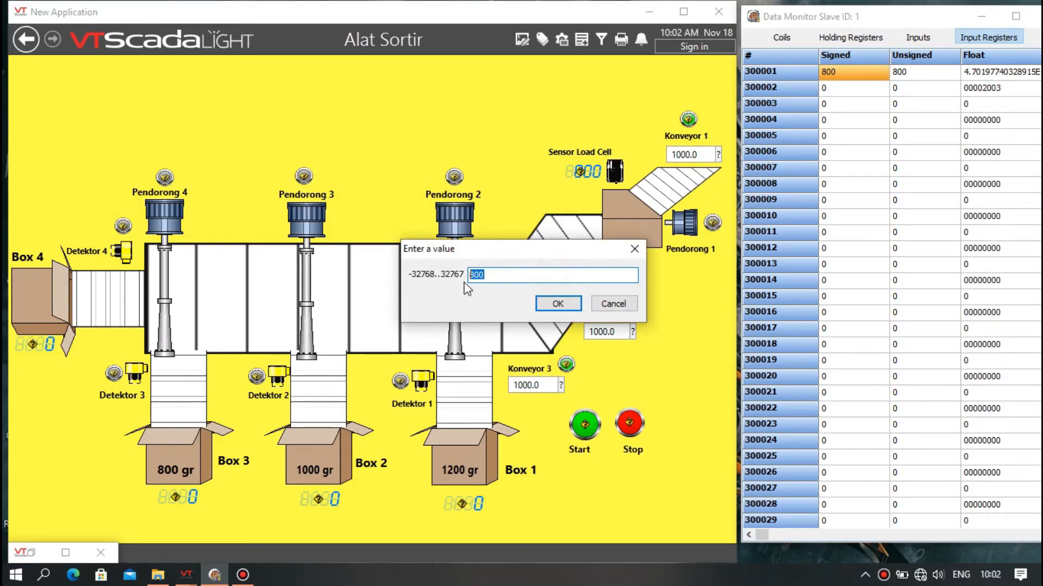
key("BackSpace")
type("500")
left_click(545, 303)
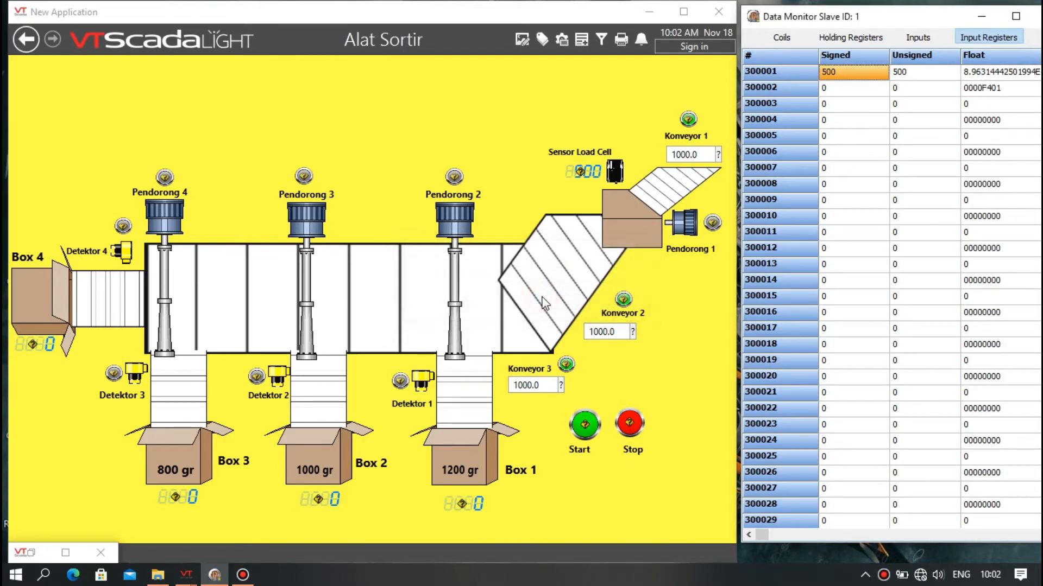
Switch on coil 2 and coil 9 for Detektor 4.
left_click(777, 39)
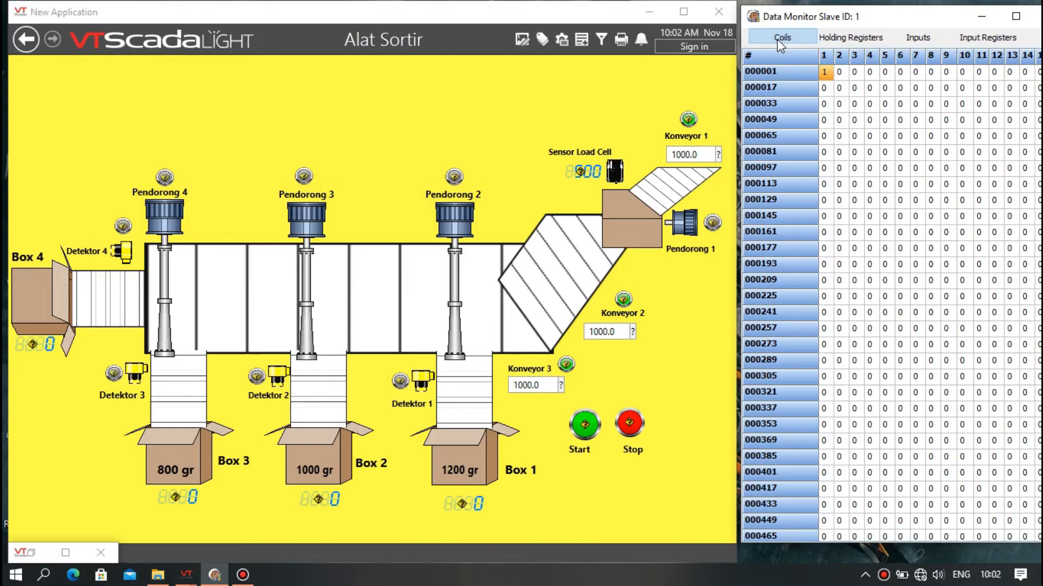
double_click(843, 74)
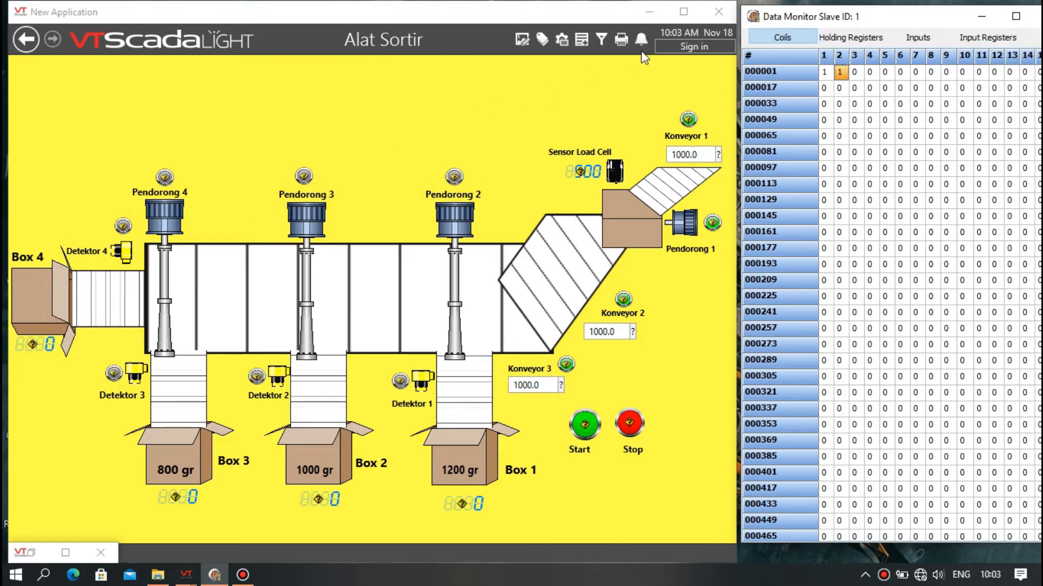
left_click(946, 73)
Set input register 300005 to 1.
left_click(975, 41)
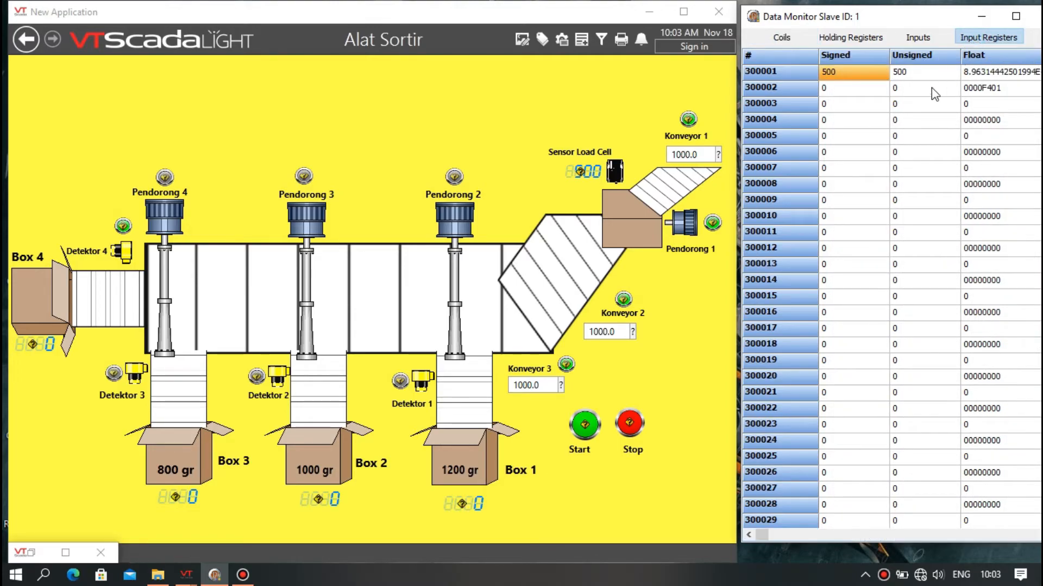
double_click(858, 137)
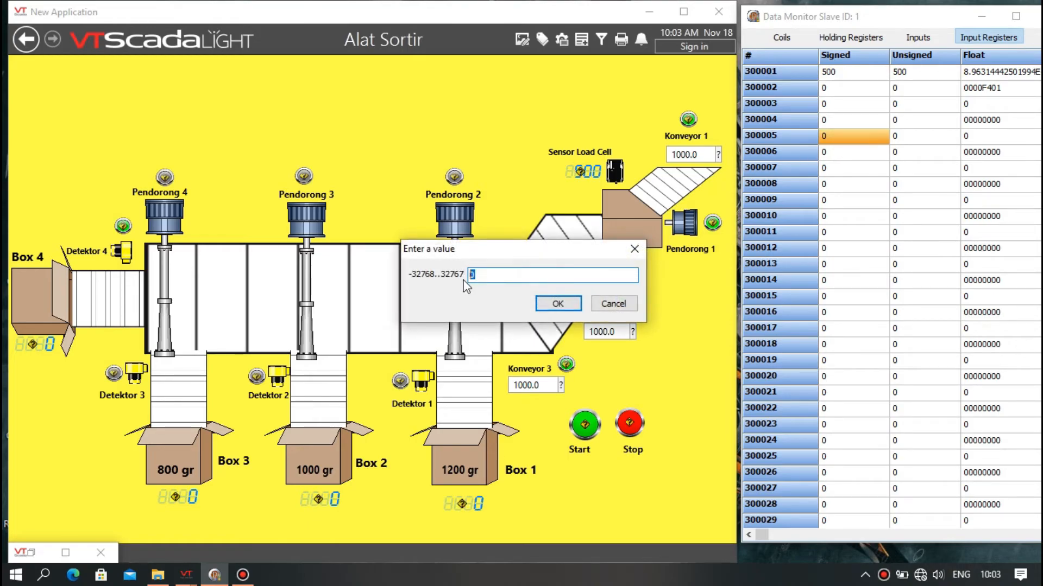
type("1")
left_click(558, 303)
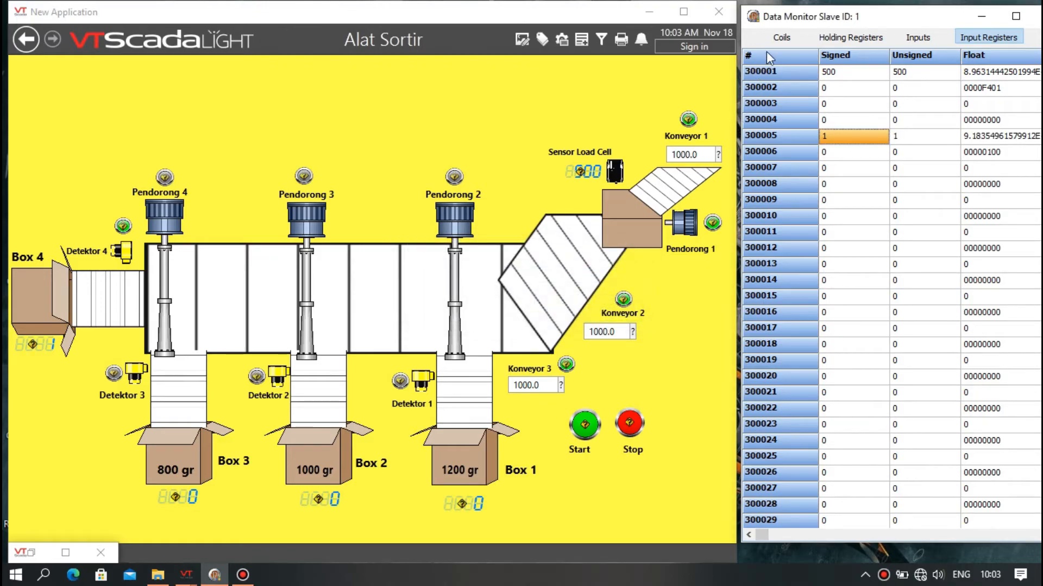
Switch off coil 9 for Detektor 4.
left_click(782, 37)
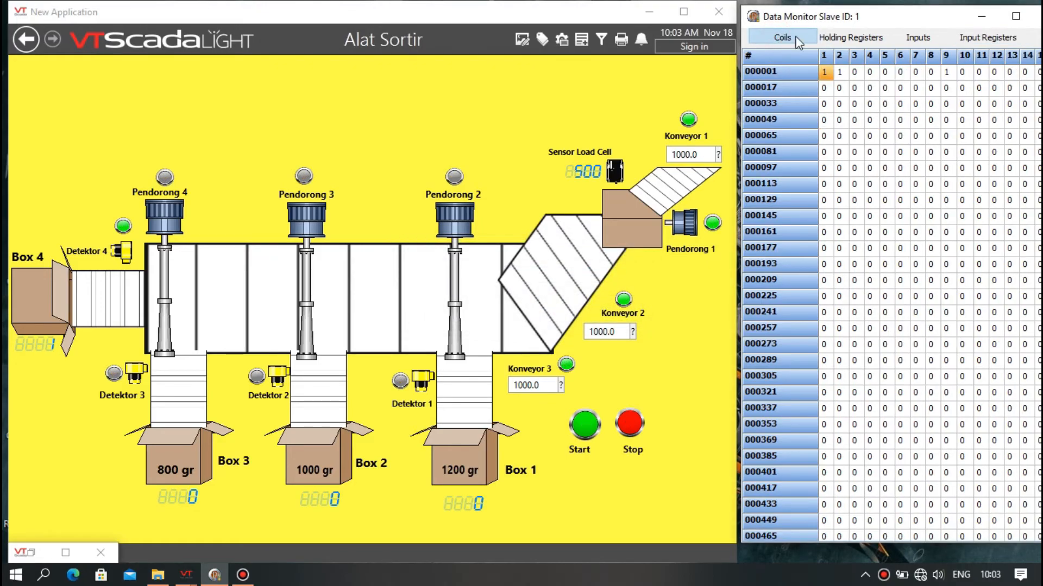
left_click(947, 75)
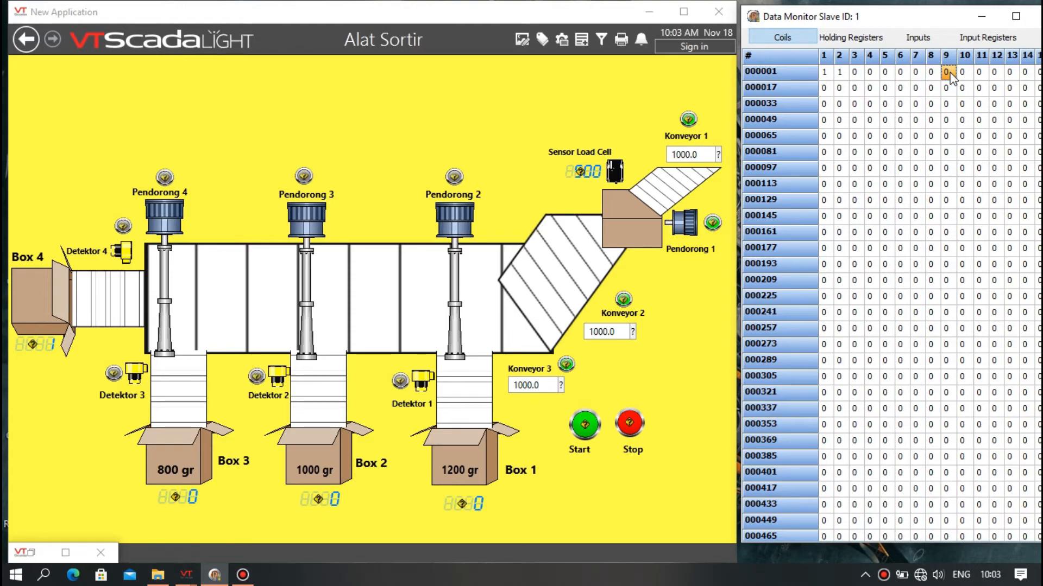
double_click(949, 72)
Set input register 300005 to 2.
left_click(972, 38)
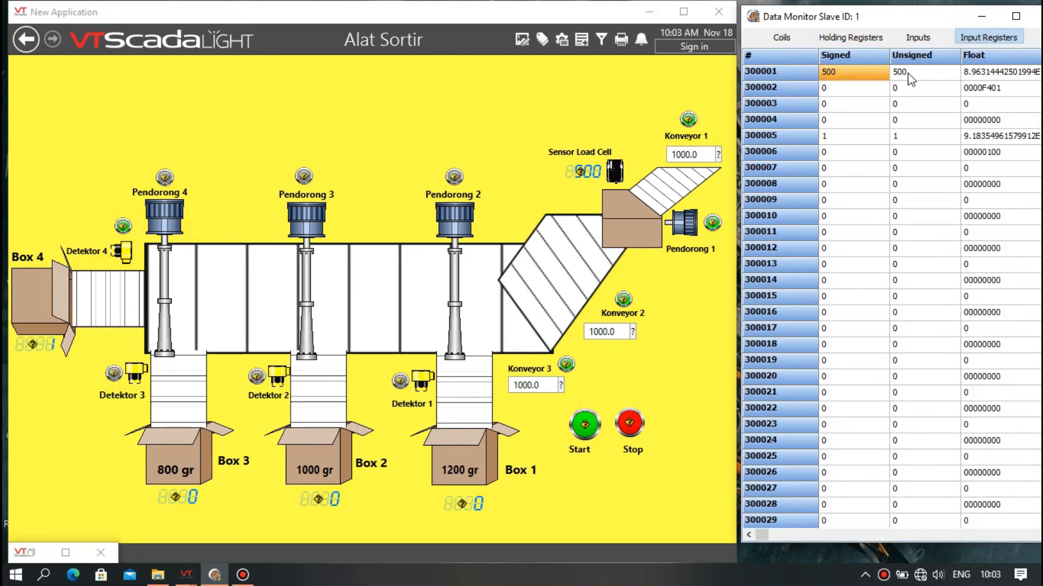
double_click(868, 135)
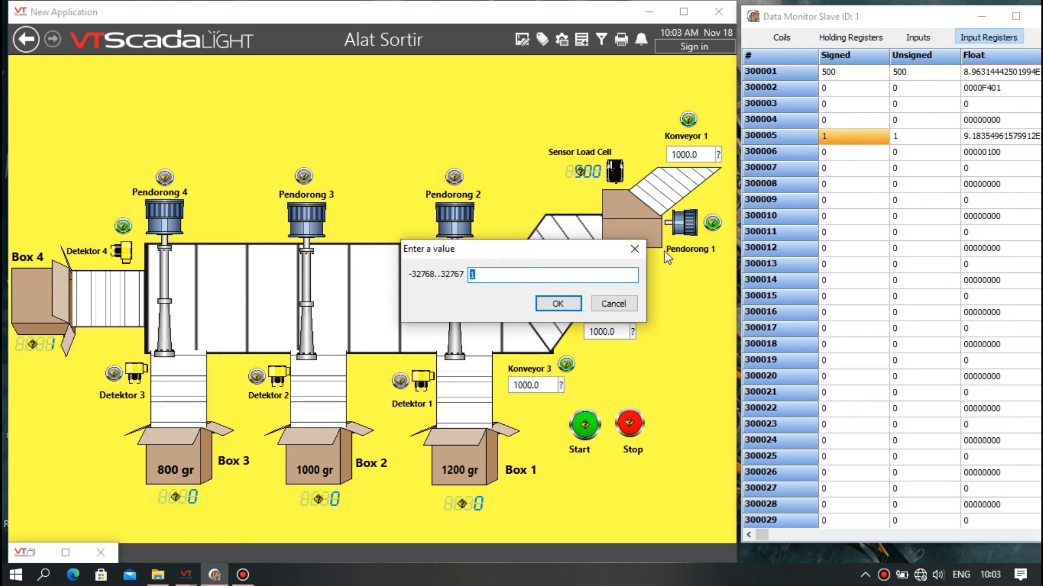
left_click(578, 276)
key("BackSpace")
type("2")
left_click(557, 304)
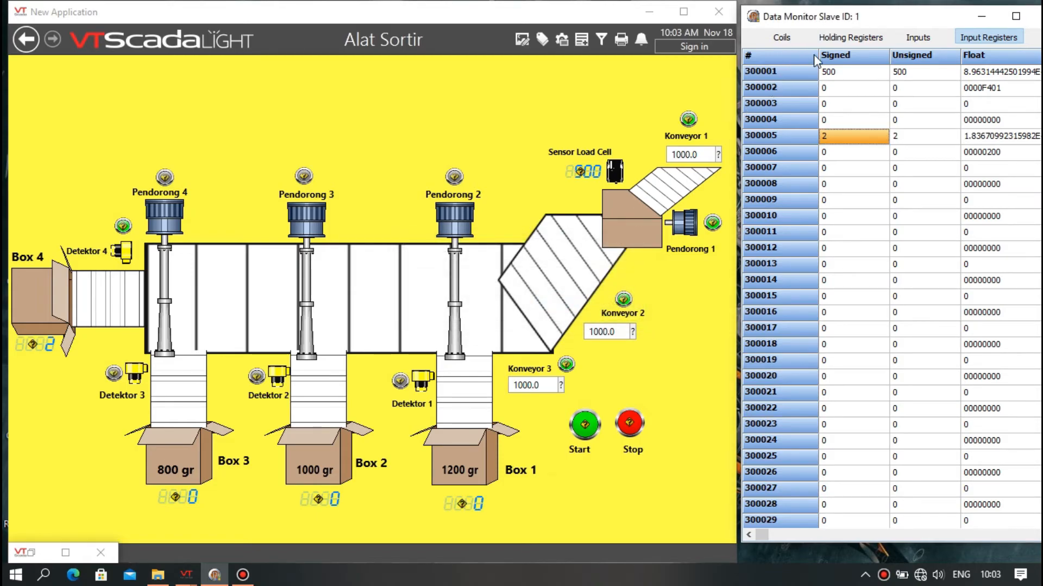
Set input register 300005 to 100 in the slave simulator.
double_click(843, 134)
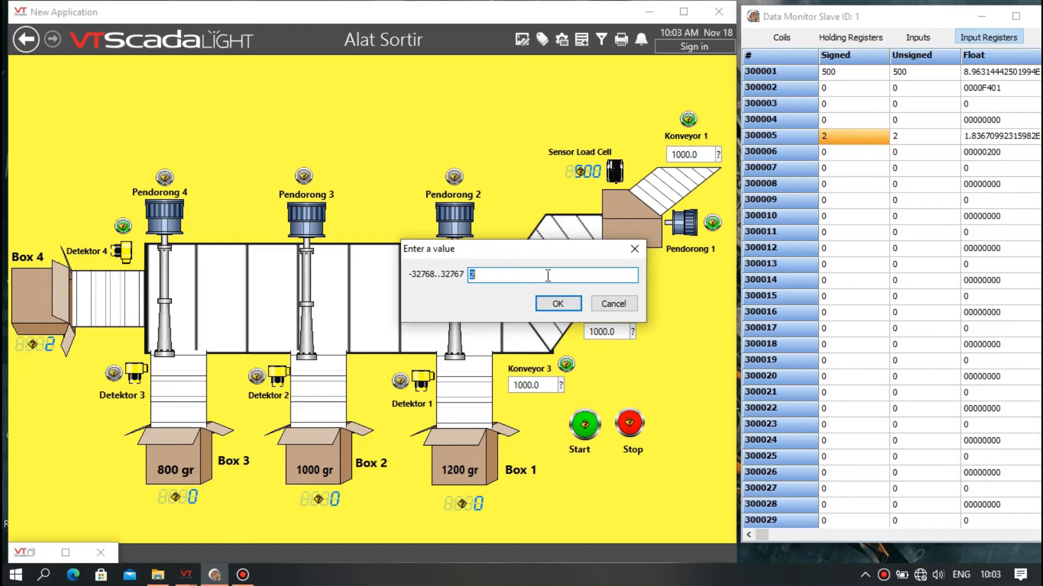
key("BackSpace")
type("100")
left_click(559, 305)
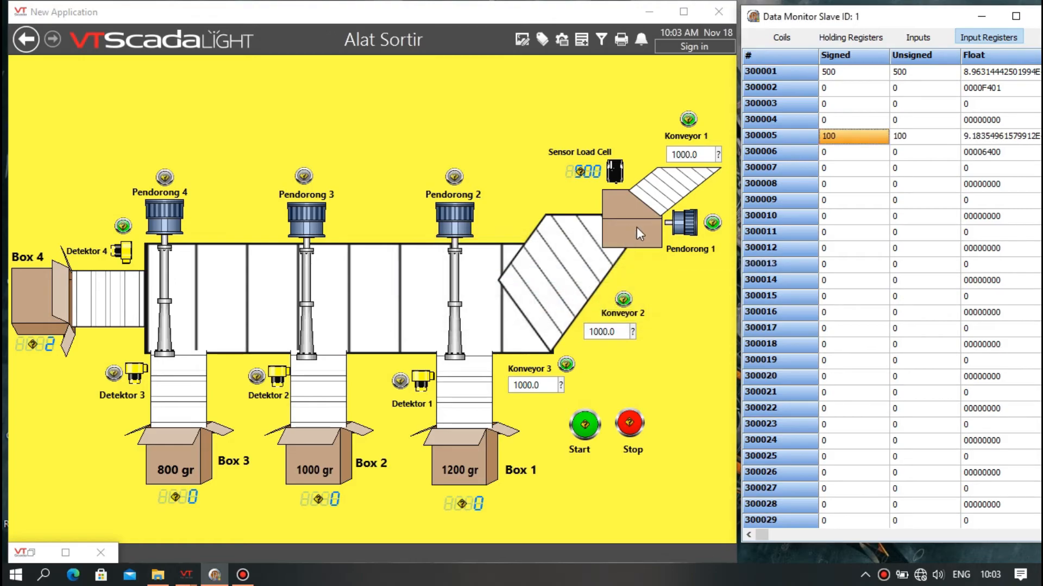
Reset input register 300005 to 0.
double_click(839, 139)
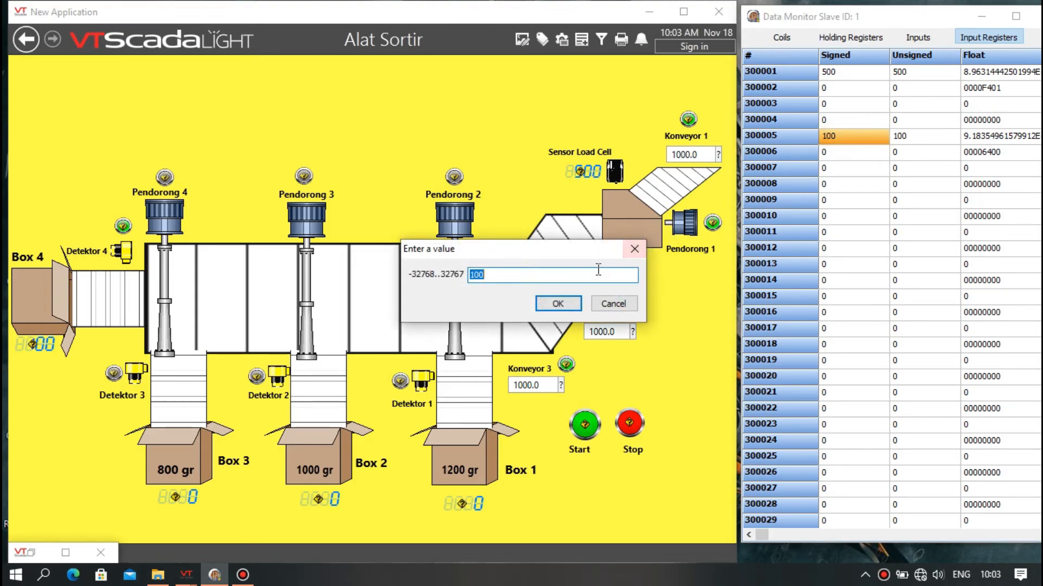
left_click_drag(578, 276, 459, 282)
type("0")
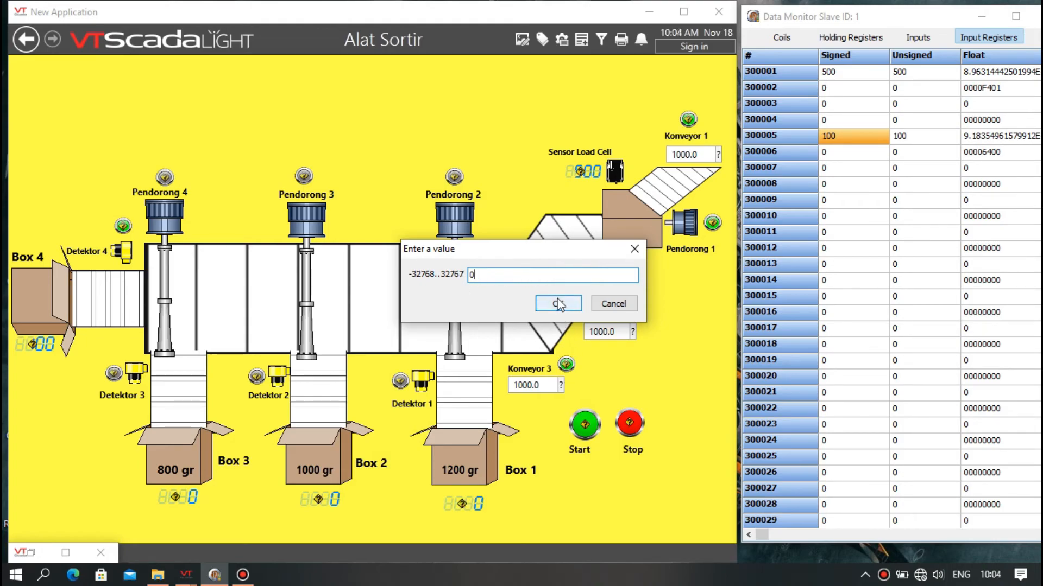
left_click(558, 303)
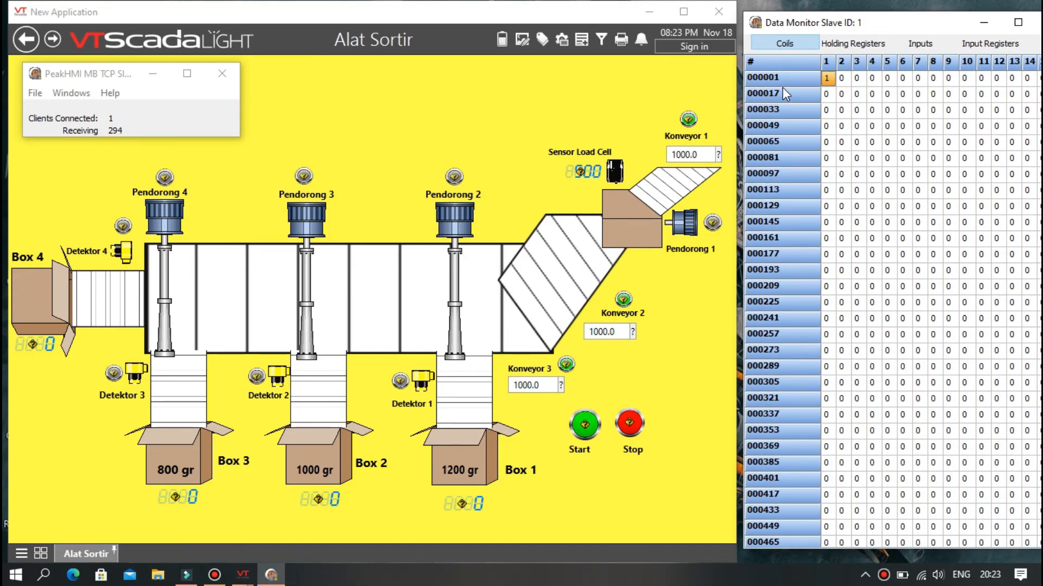
Set input register 300001 to 1500 to raise the Sensor Load Cell reading.
left_click(967, 47)
double_click(884, 79)
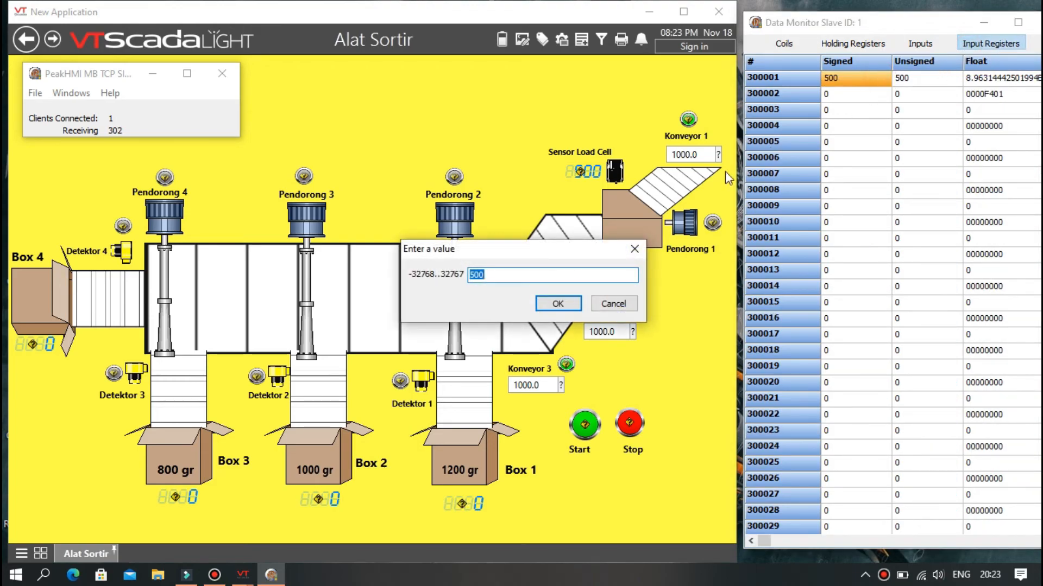
left_click_drag(568, 277, 465, 276)
key("BackSpace")
type("1500")
left_click(557, 303)
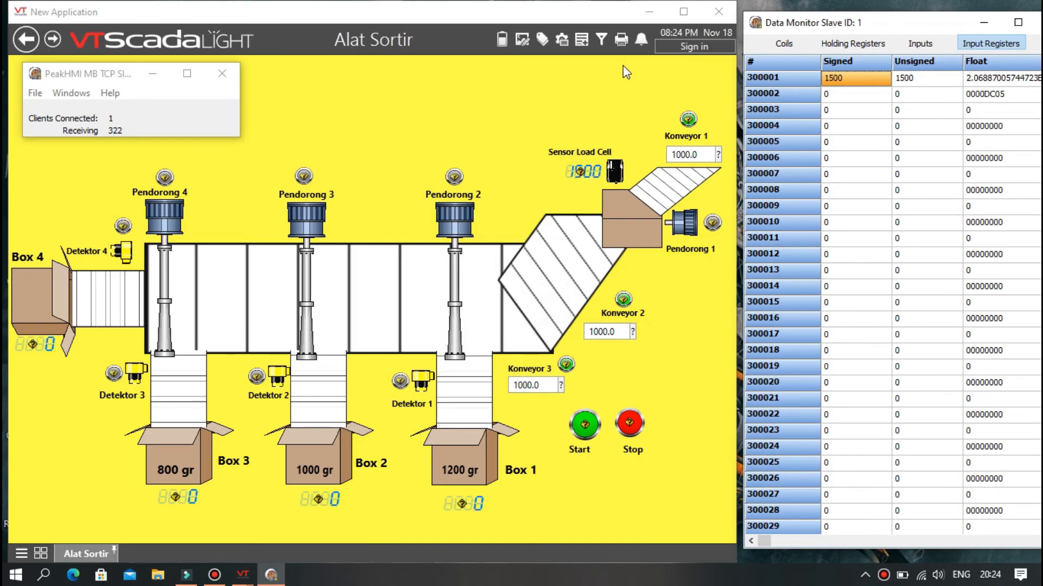
Acknowledge the Sensor Load Cell HIGH HIGH alarm on the alarm page and return to the Alat Sortir screen.
left_click(639, 40)
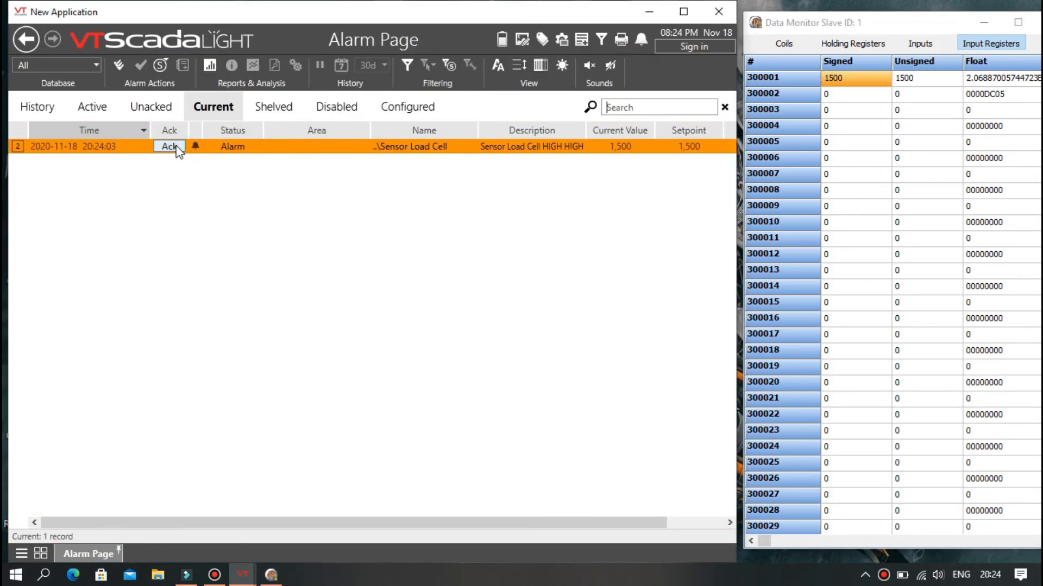
left_click(170, 147)
left_click(24, 42)
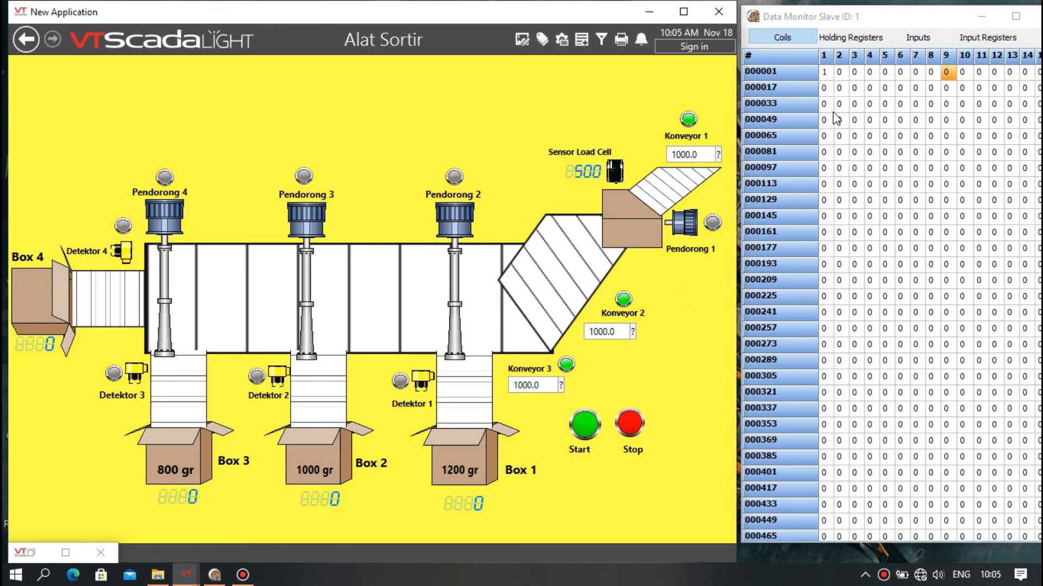
Stop the sorting line.
left_click(632, 421)
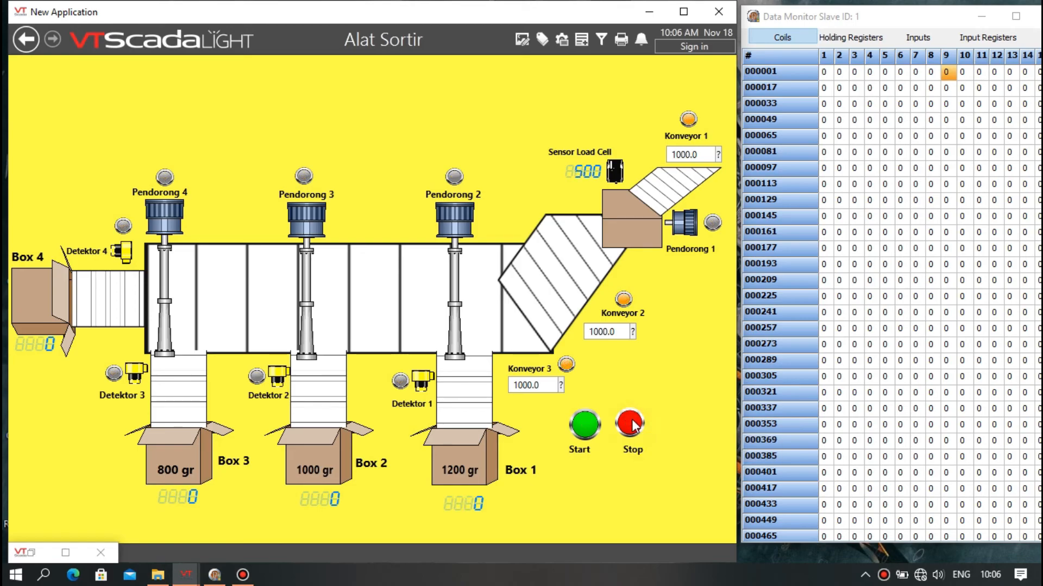